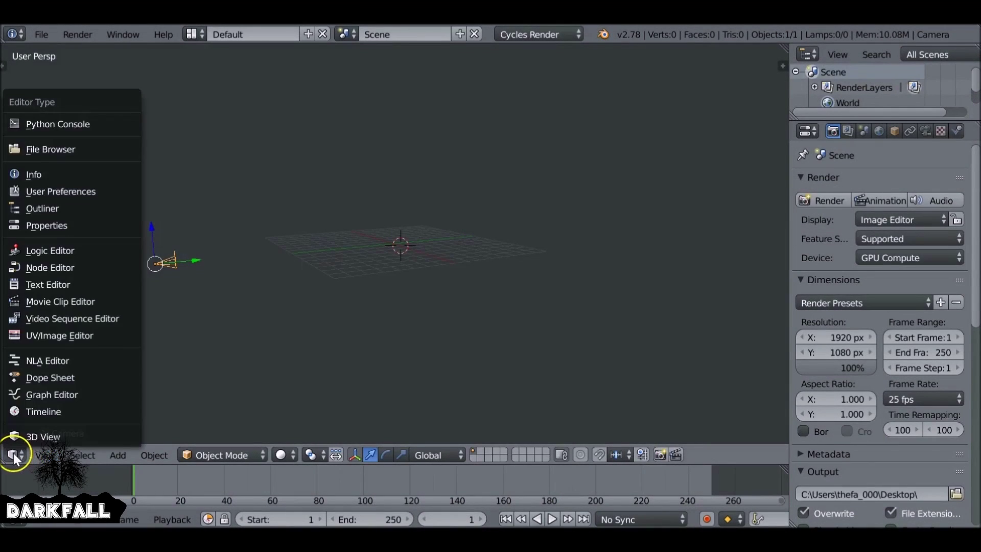
- Switch the 3D view to the Movie Clip Editor and open Milk Pouring0536-0811.avi from the How to make a Cinemagraph folder
click(101, 303)
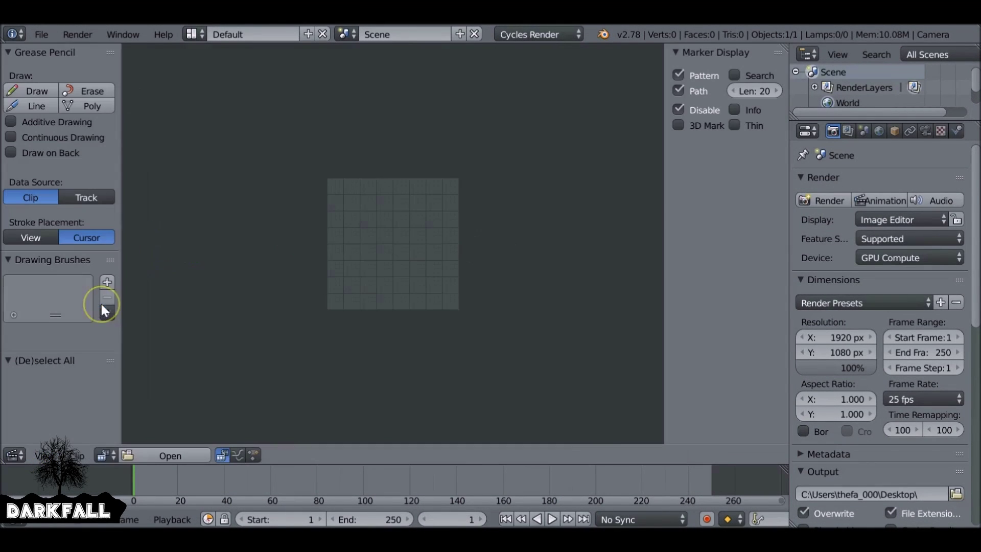
click(176, 374)
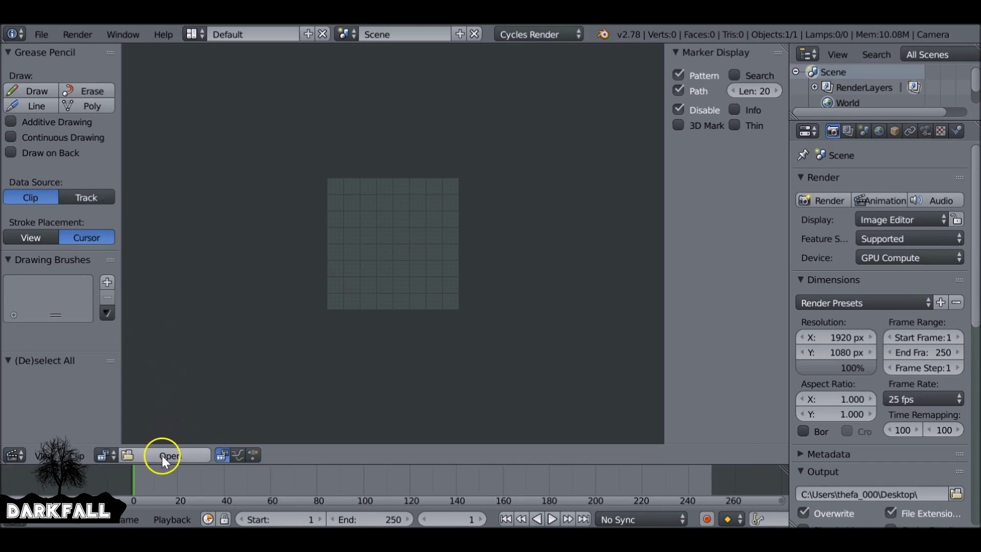
click(181, 455)
click(230, 449)
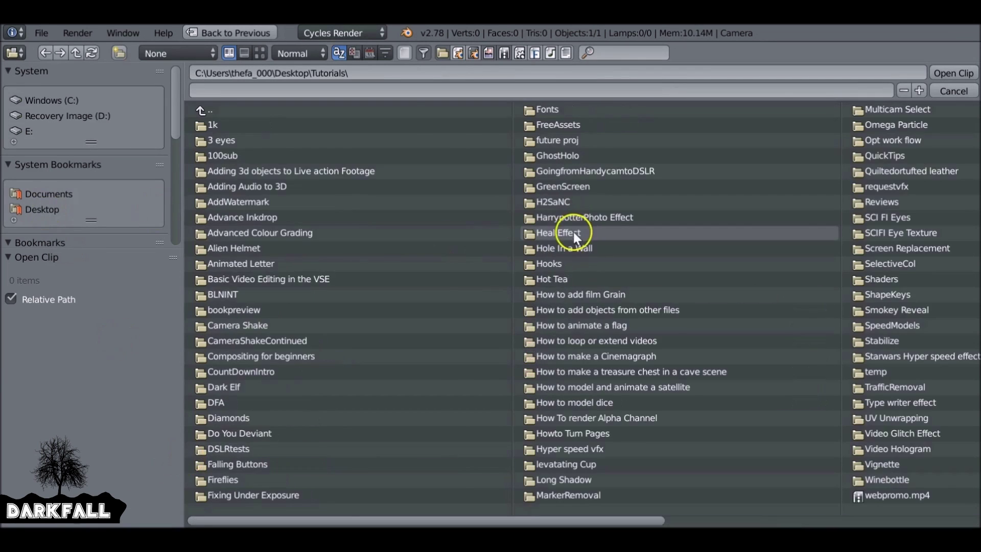
click(572, 233)
double_click(490, 125)
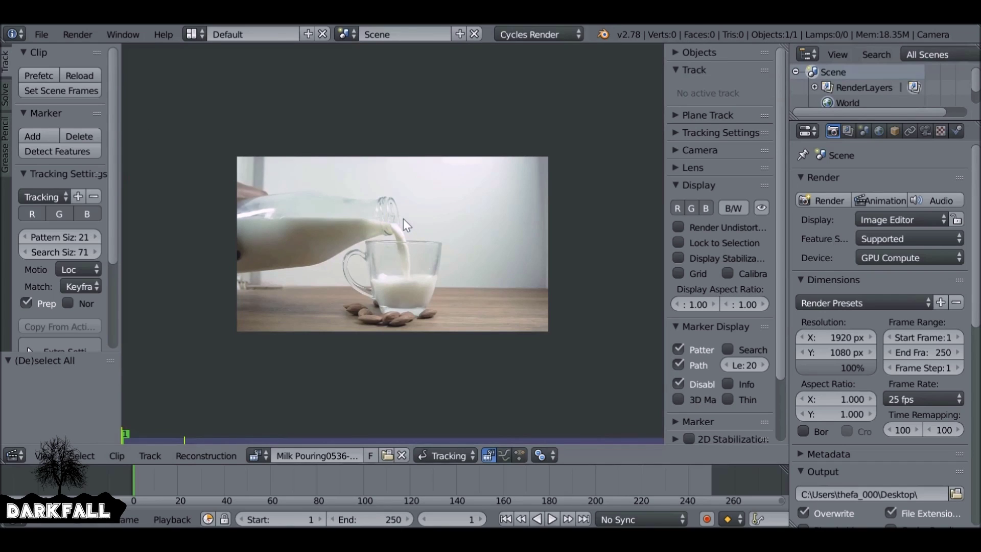
- Match the scene frame range to the milk-pouring clip and prefetch its frames
click(59, 90)
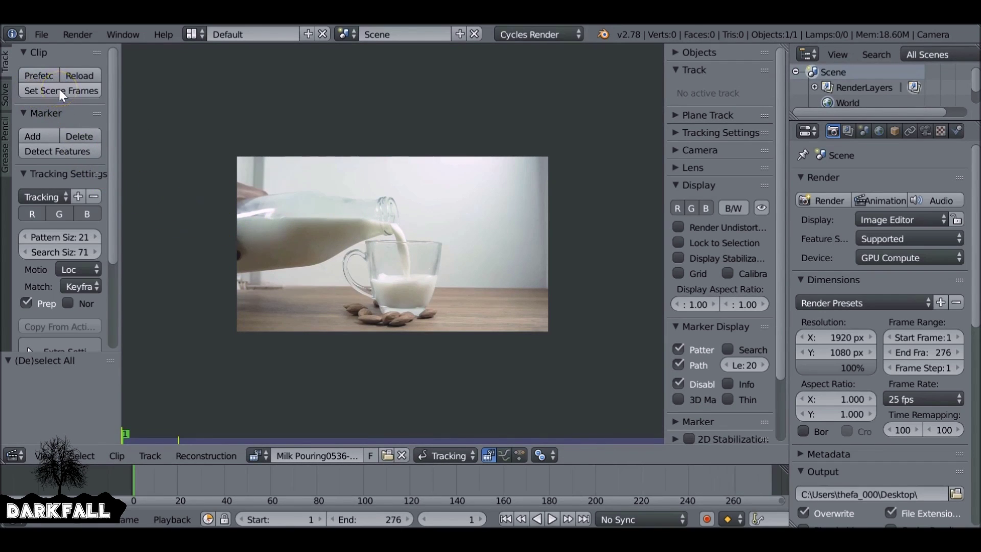
click(39, 77)
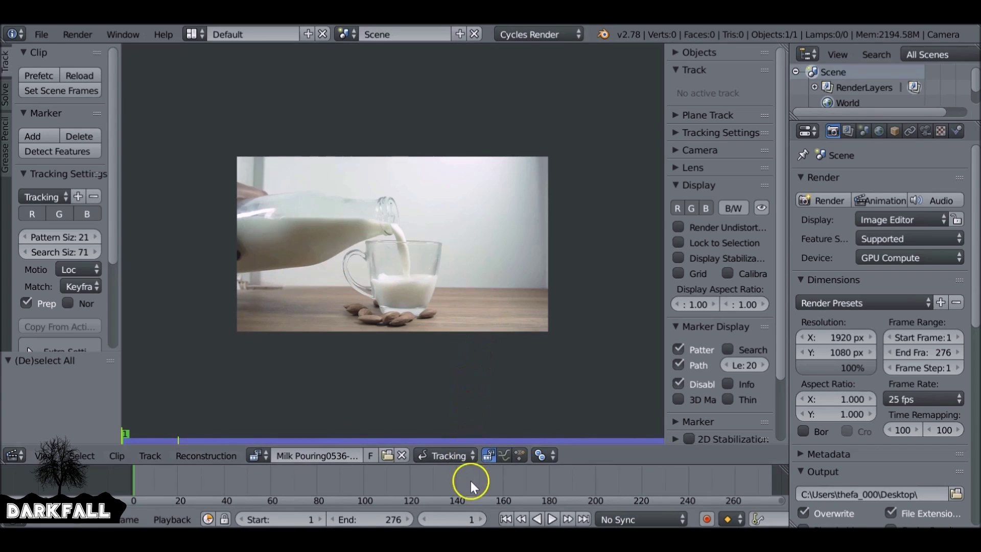
- Play through the clip to pick a still, and stop on frame 145
scroll(471, 482, down, 10)
middle_drag(439, 482, 412, 481)
ctrl+scroll(412, 480, down, 1)
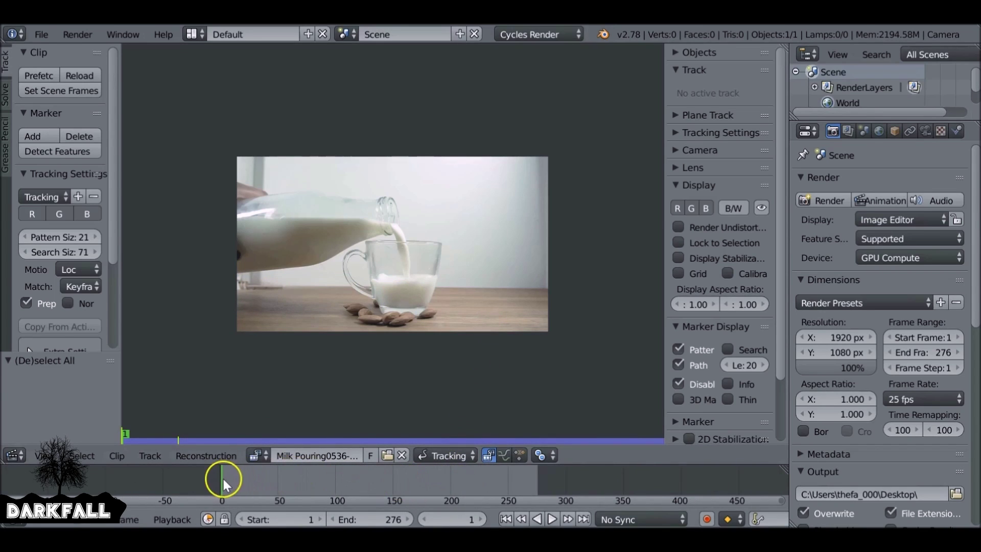
key(alt+a)
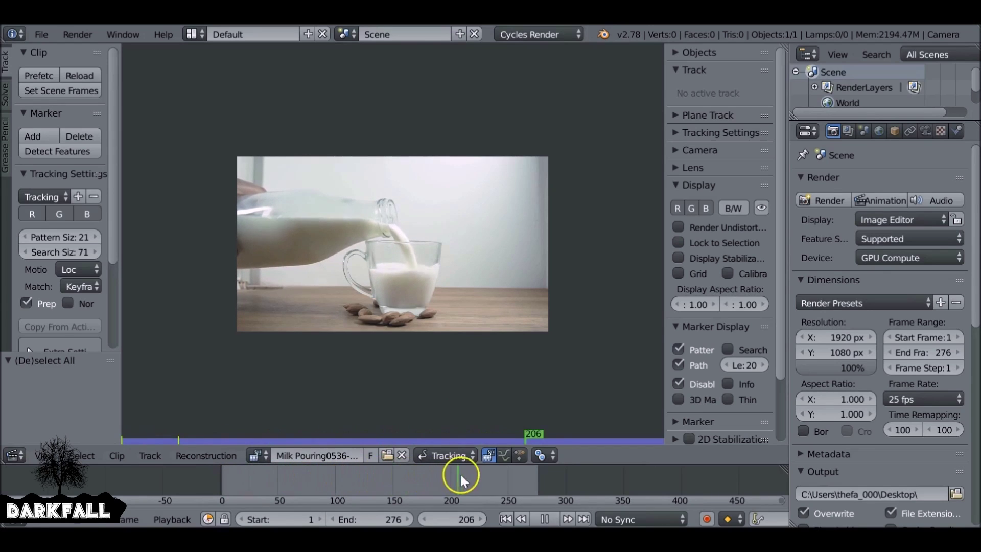
click(357, 504)
key(alt+a)
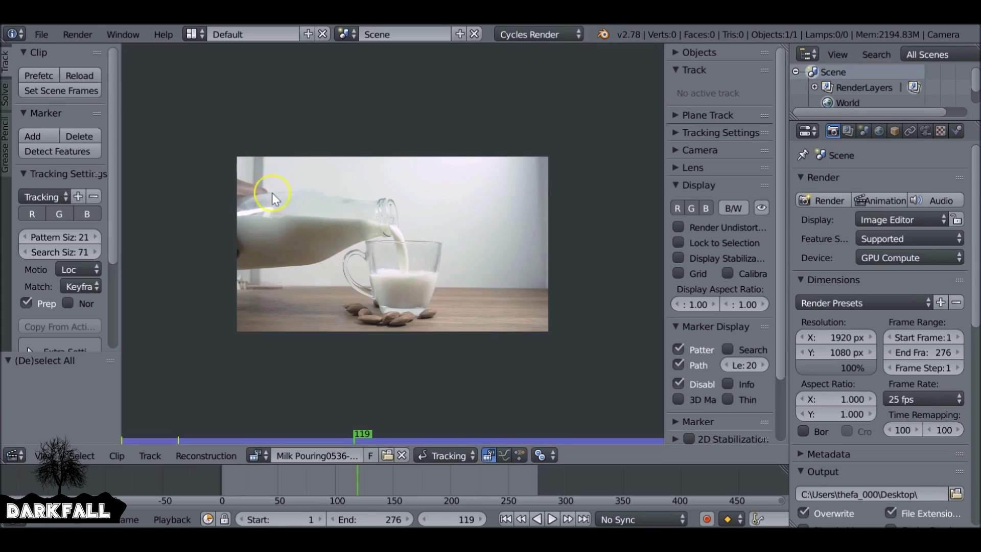
key(alt+a)
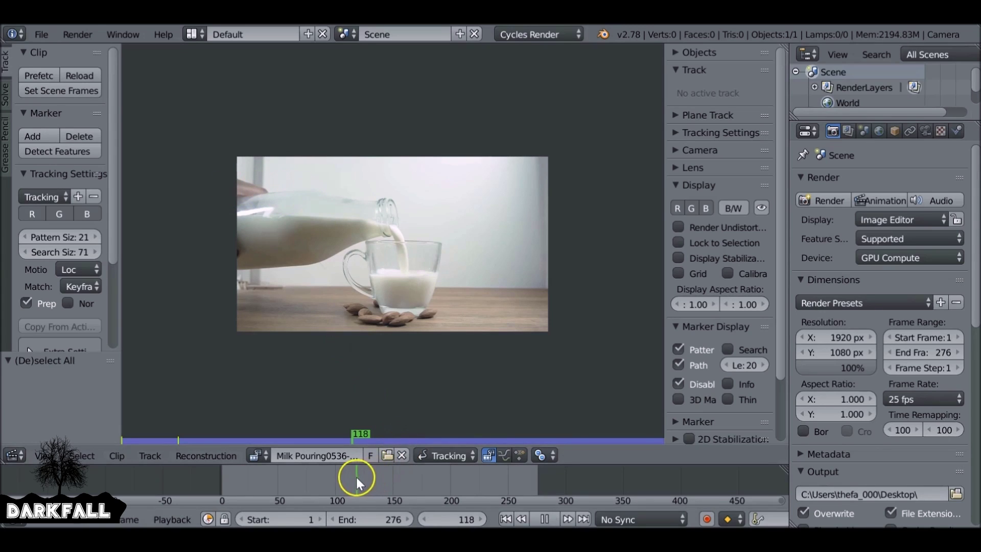
click(388, 477)
key(alt+a)
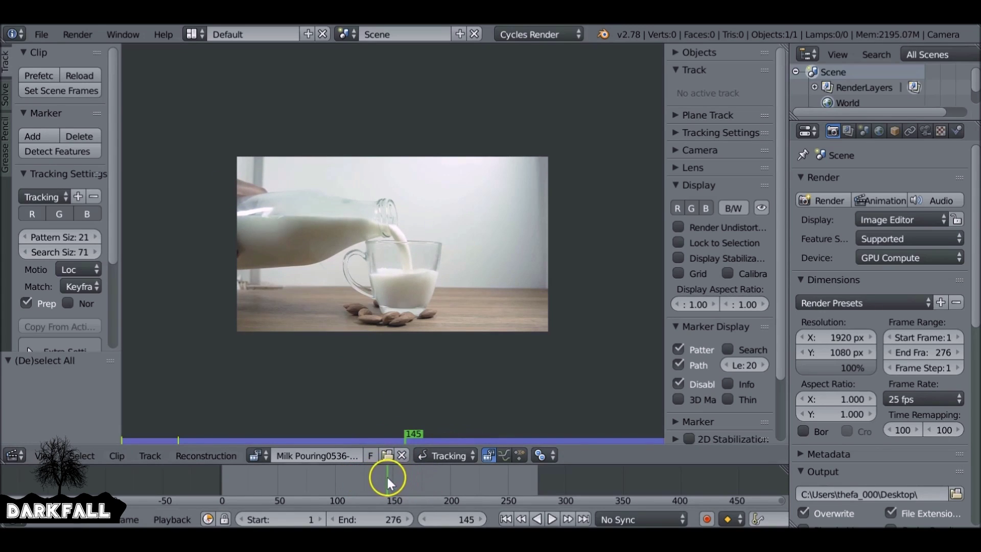
- Render the current frame, then show the compositing nodes in the Node Editor with Use Nodes and Backdrop enabled
click(814, 200)
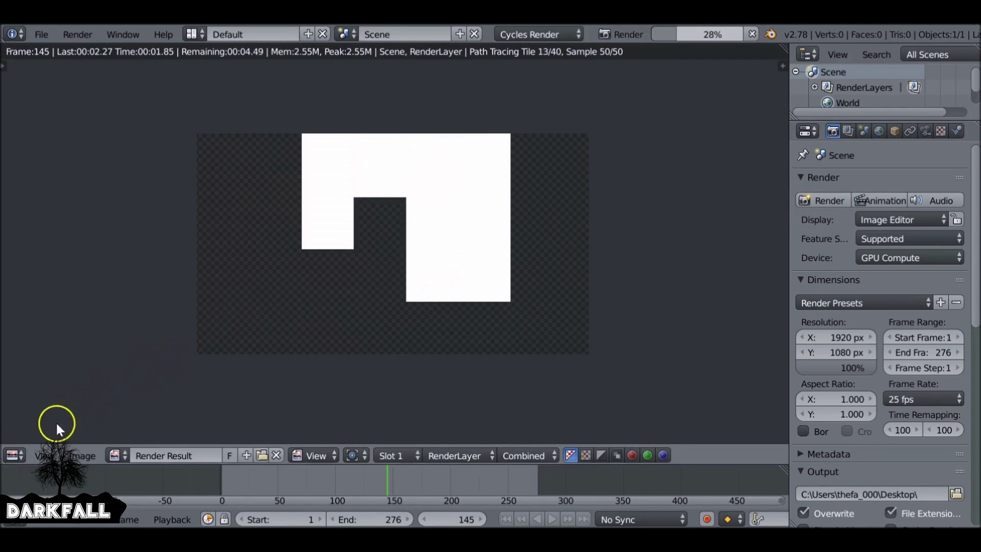
click(14, 455)
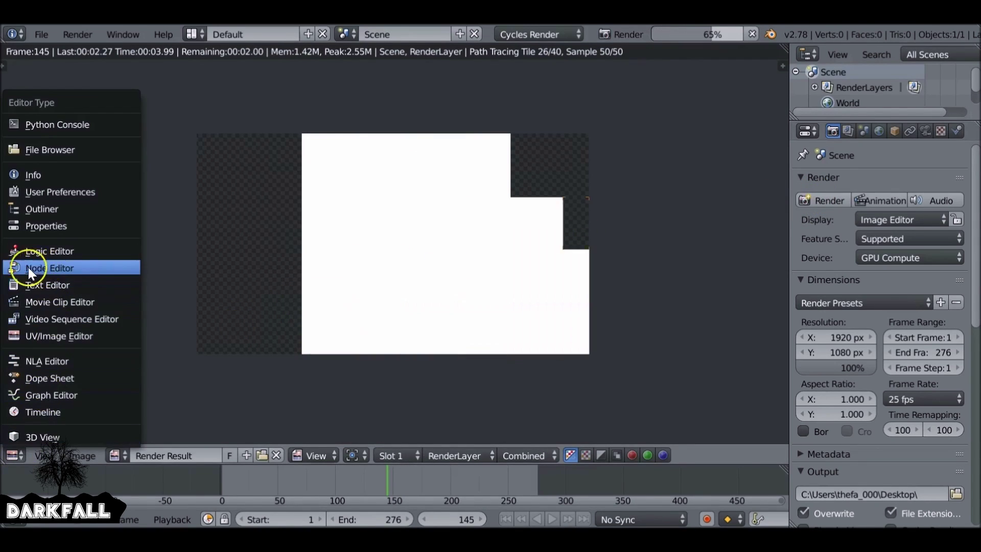
click(75, 268)
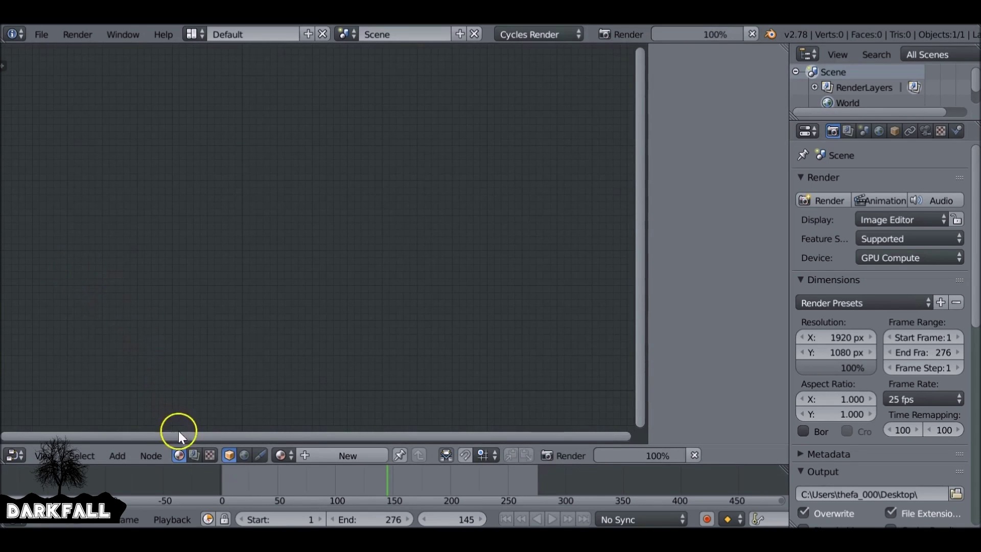
click(193, 455)
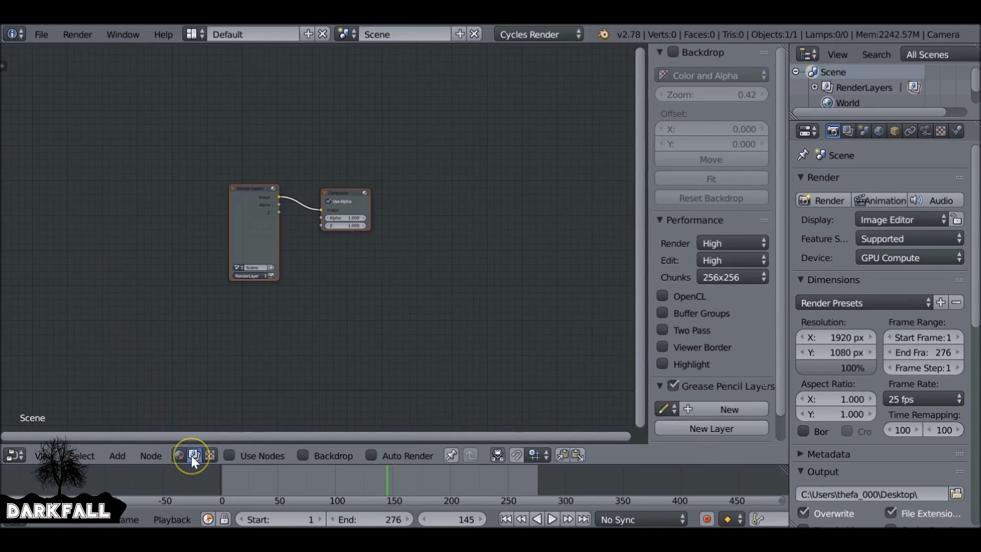
click(233, 461)
click(305, 455)
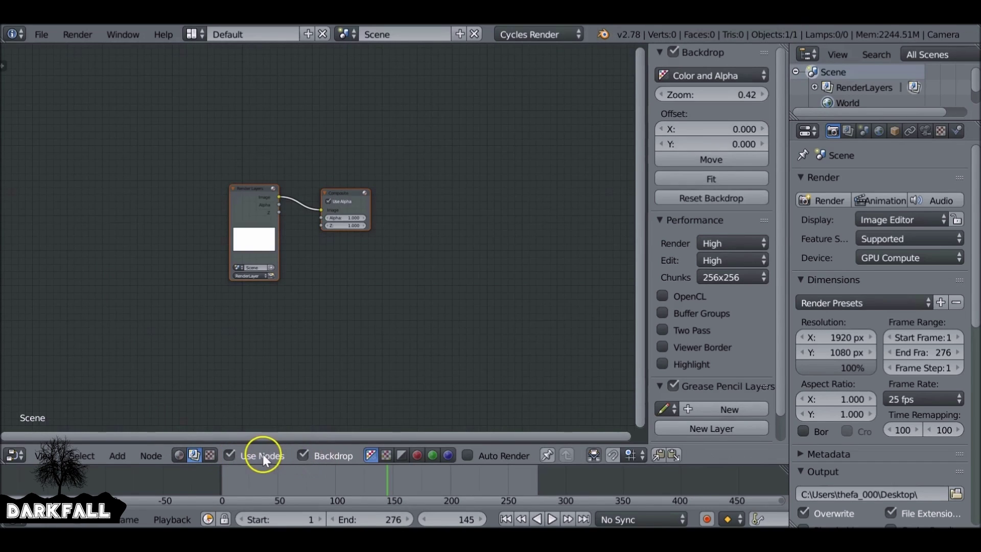
- Move the Composite node farther from the Render Layers node and delete the Render Layers node
scroll(274, 218, up, 2)
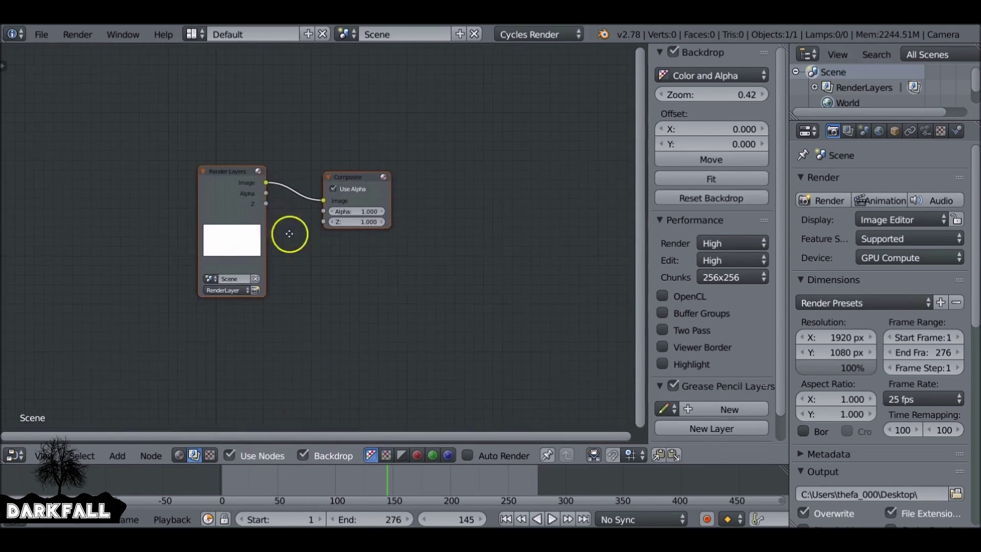
drag(298, 196, 227, 180)
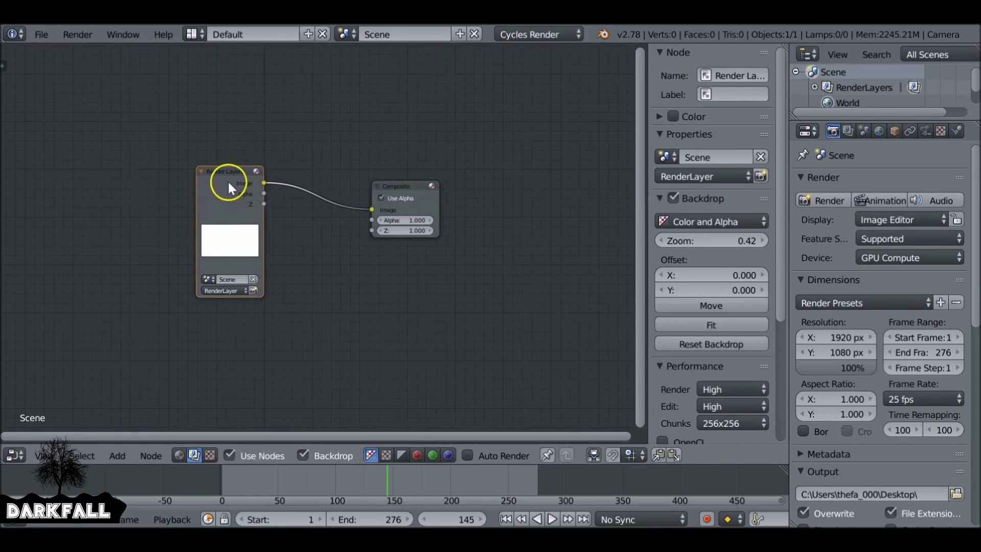
key(x)
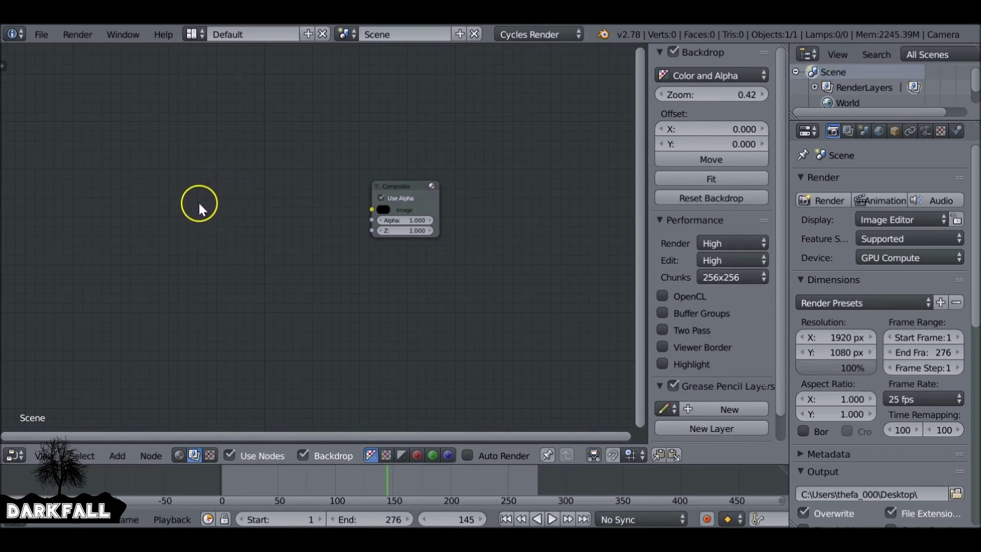
- Add a Movie Clip input node and connect its Image output to the Composite node's Image input
key(shift+a)
mouse_move(198, 203)
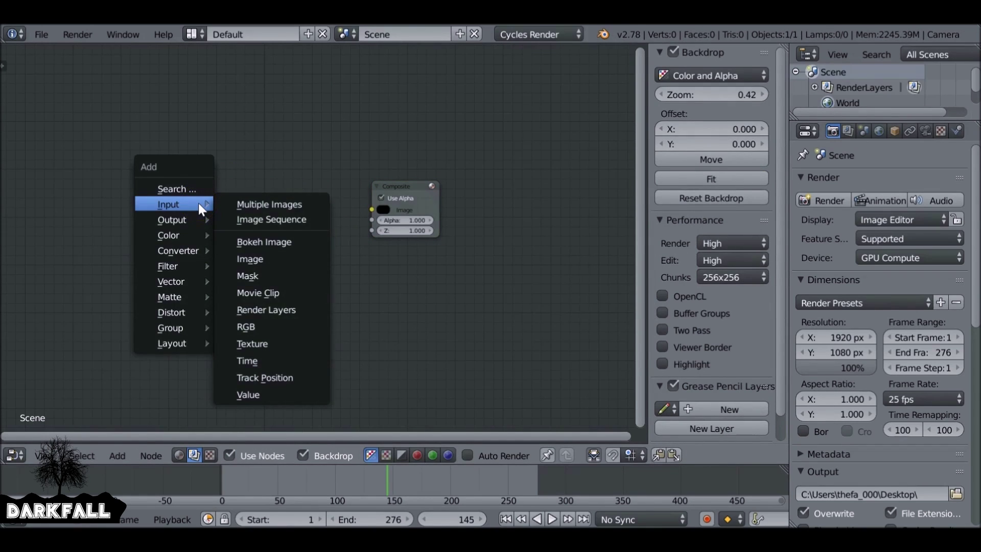
click(301, 290)
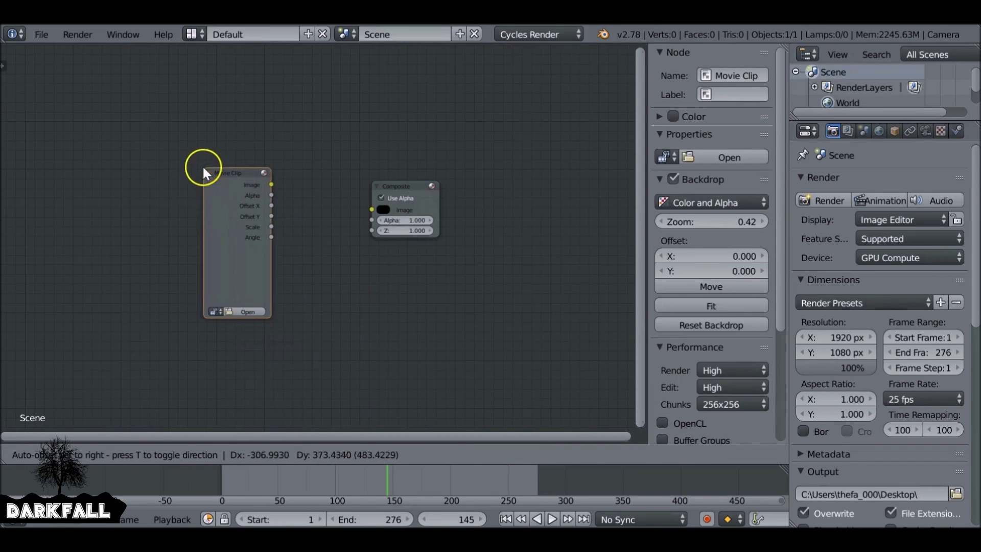
click(203, 166)
drag(268, 183, 373, 210)
- Assign Milk Pouring0536-0811.avi as the clip of the Movie Clip node
scroll(207, 310, up, 3)
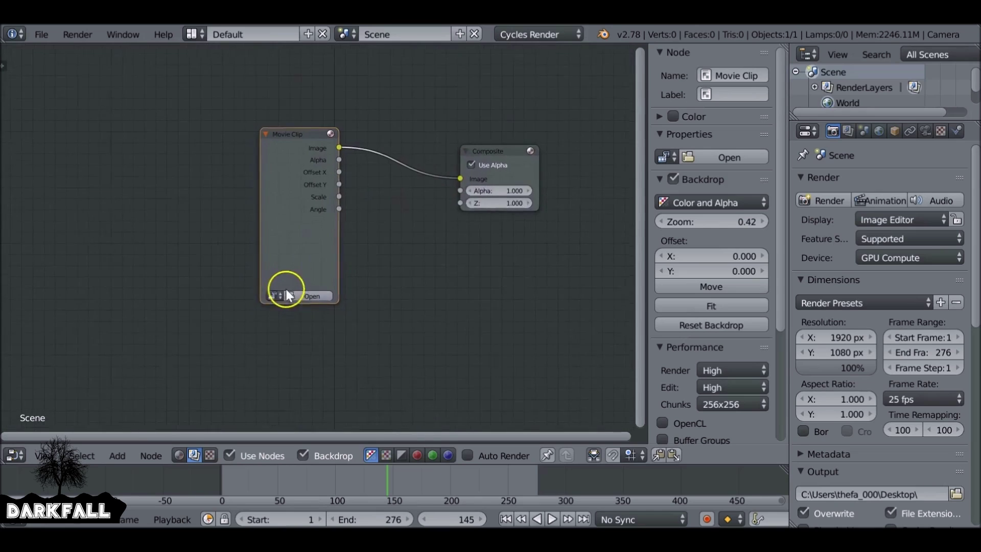
click(238, 339)
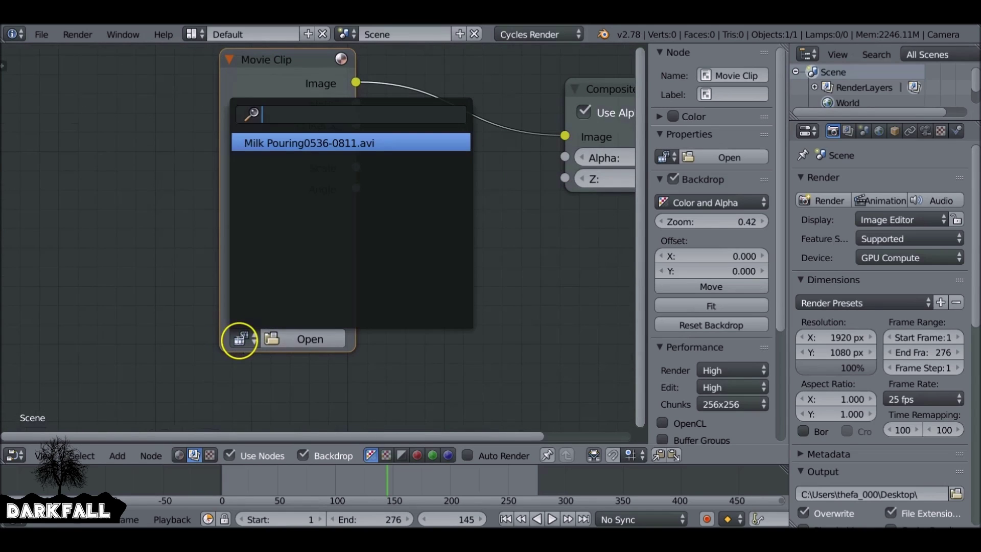
click(295, 142)
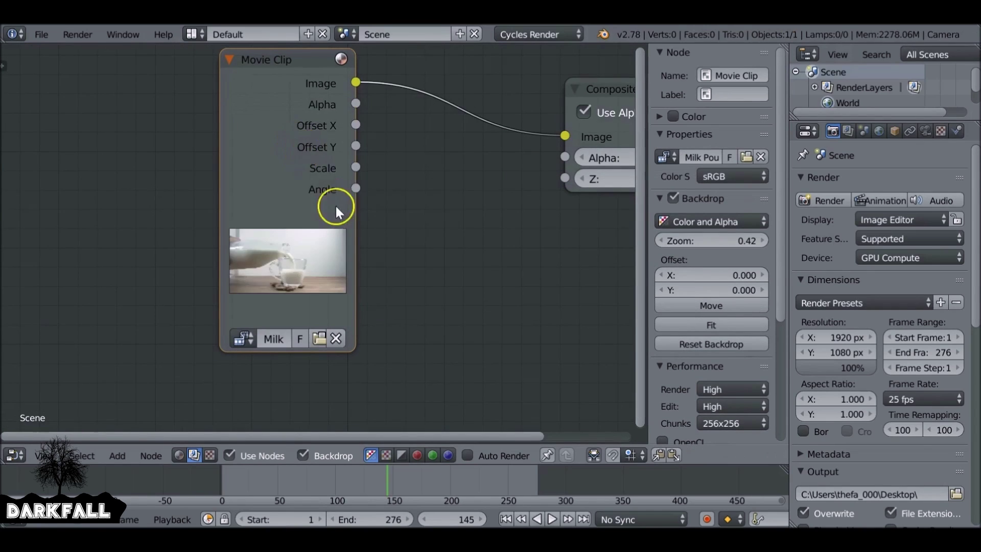
scroll(336, 210, down, 3)
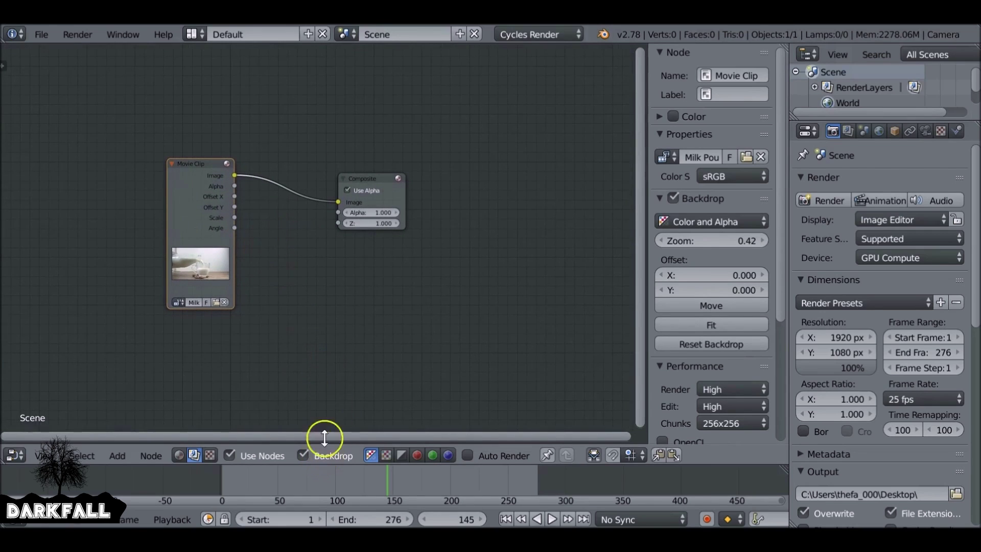
key(shift+a)
mouse_move(282, 253)
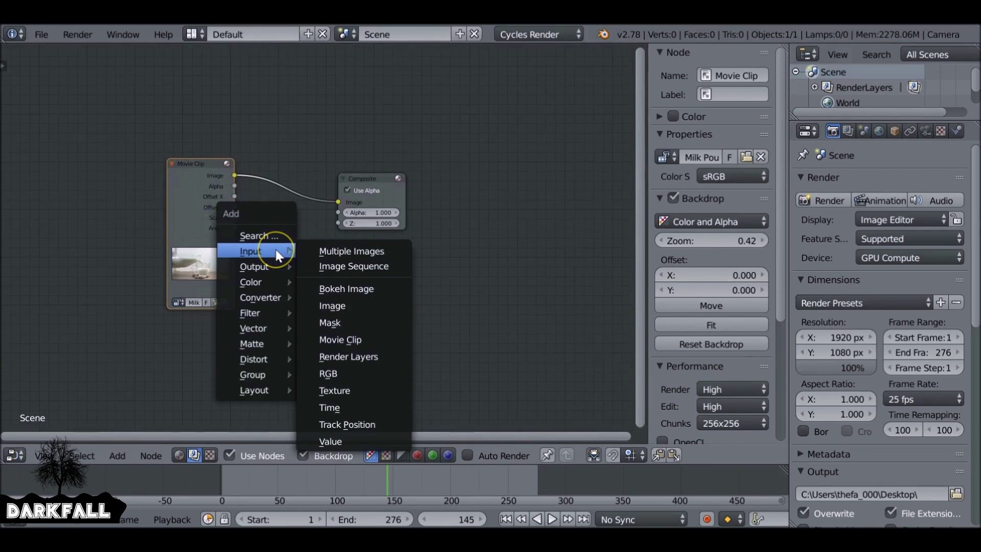
mouse_move(253, 265)
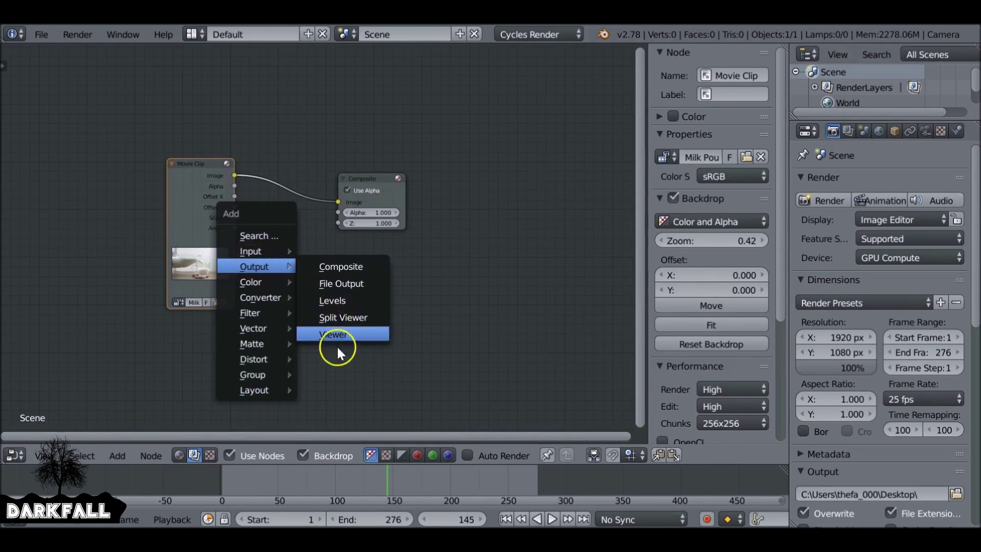
key(Escape)
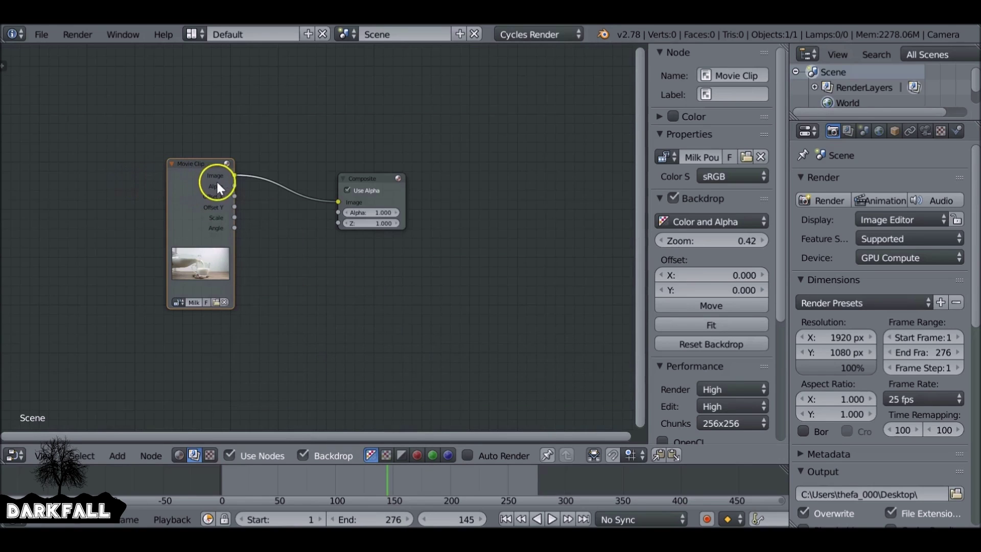
- Attach a Viewer node to the Movie Clip node's image and spread the three nodes apart over the backdrop
ctrl+shift+click(198, 179)
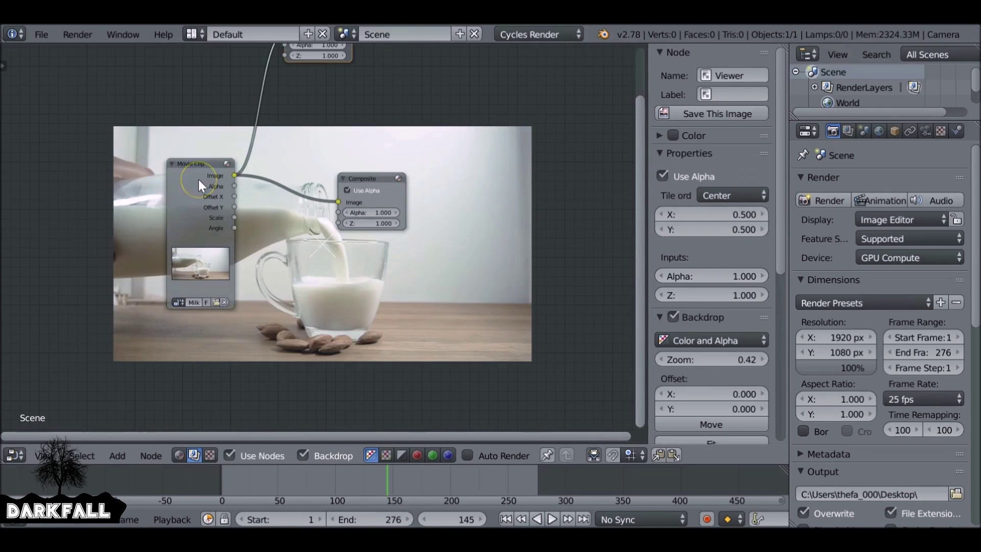
scroll(300, 136, down, 1)
middle_drag(300, 136, 243, 214)
drag(271, 131, 466, 136)
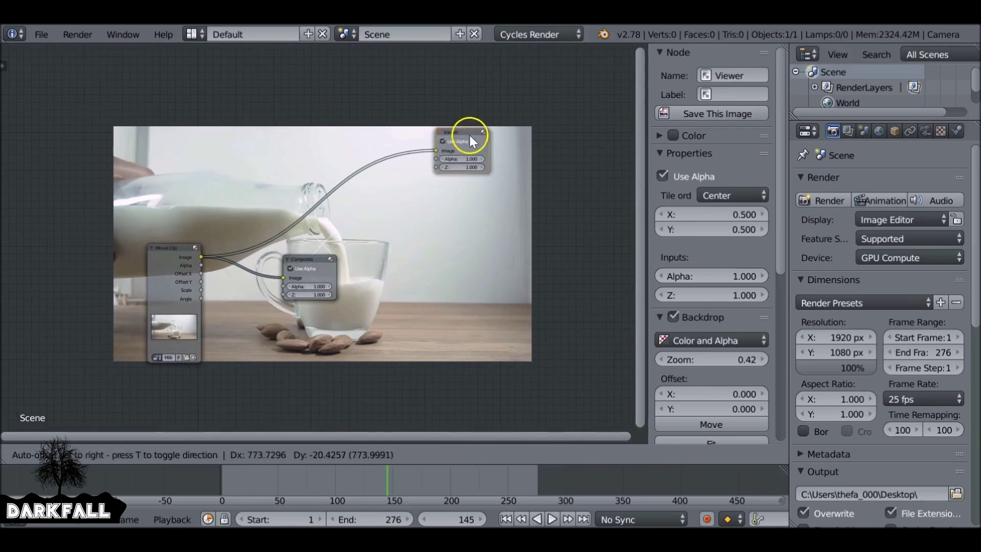
drag(324, 258, 473, 205)
drag(183, 244, 89, 129)
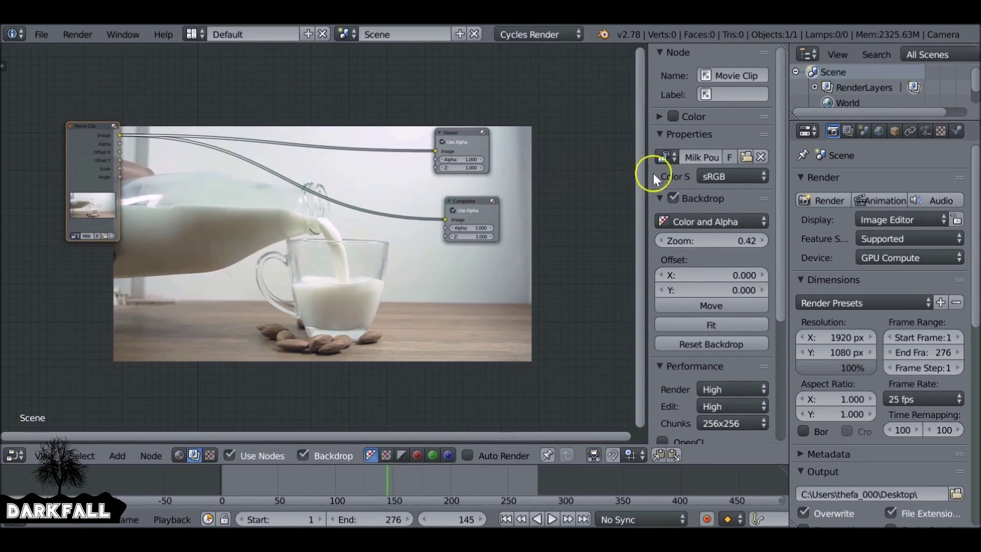
- Render frame 145 as a still image and save it as Still.png in the How to make a Cinemagraph folder
click(825, 199)
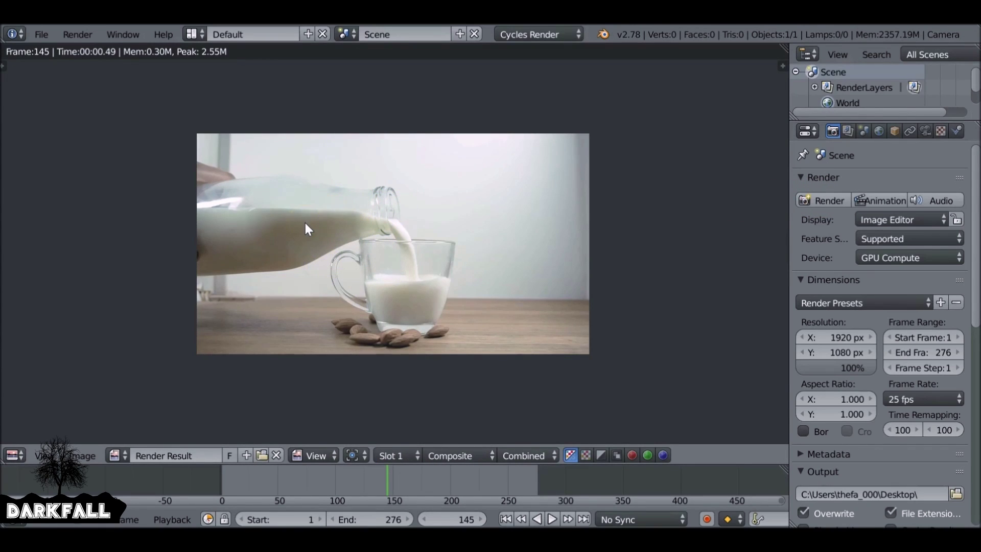
key(F3)
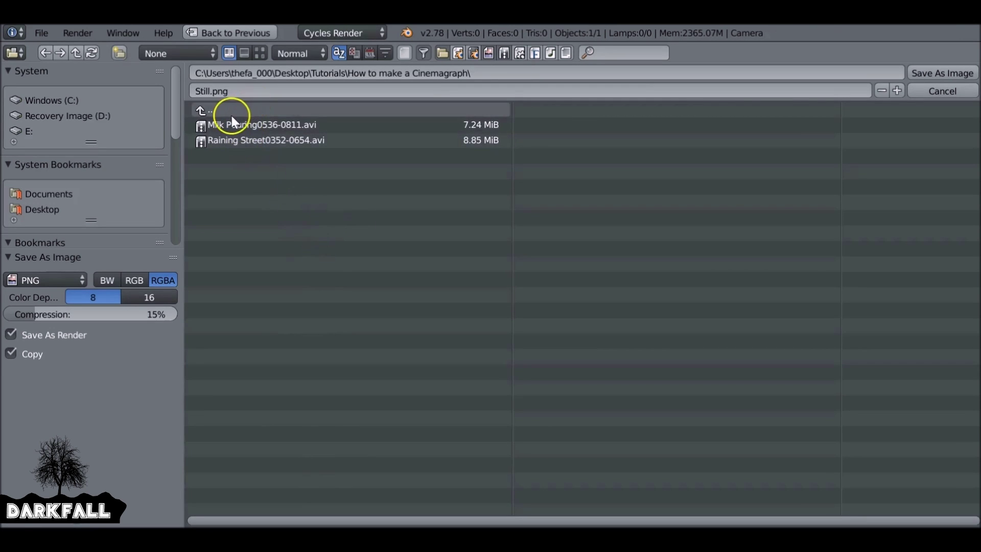
click(231, 90)
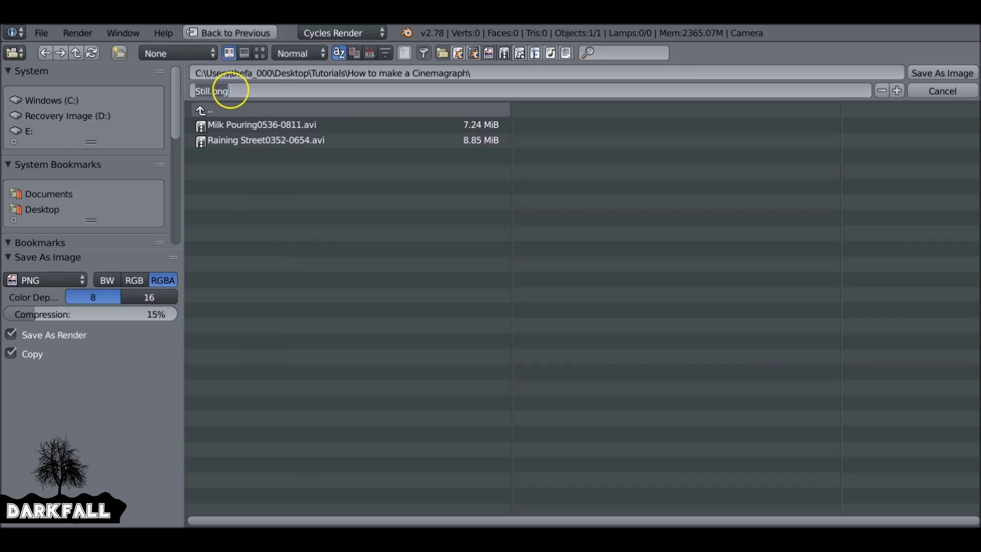
text(Still)
key(Return)
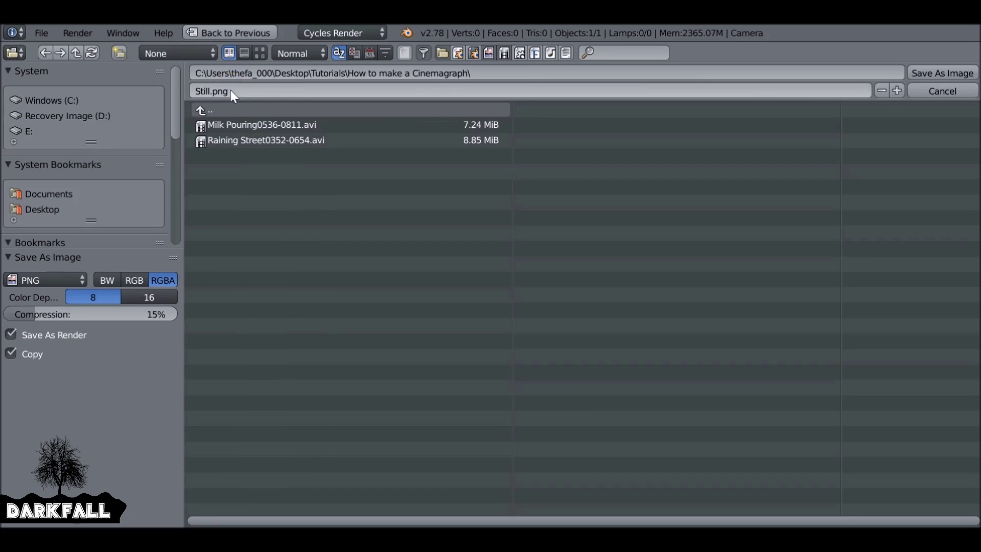
click(741, 114)
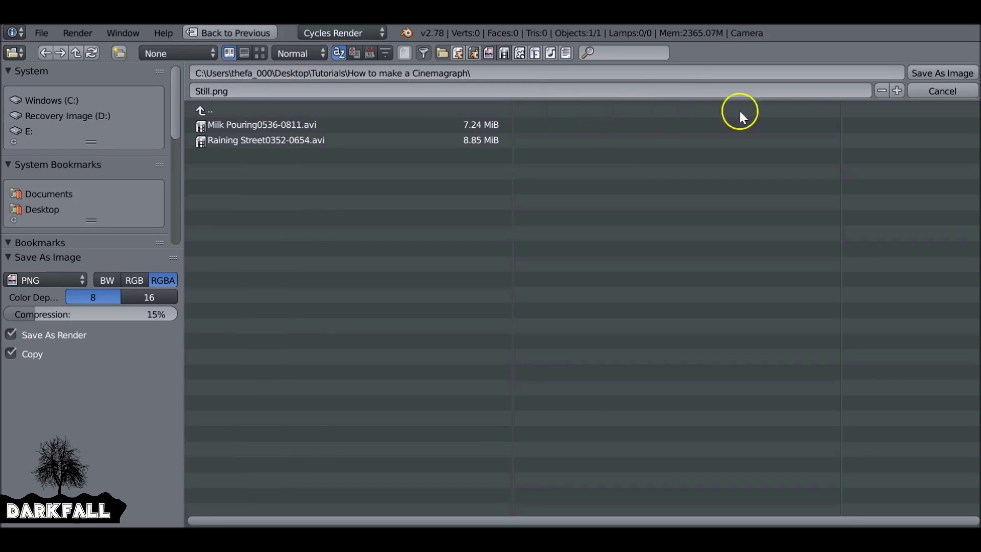
click(931, 71)
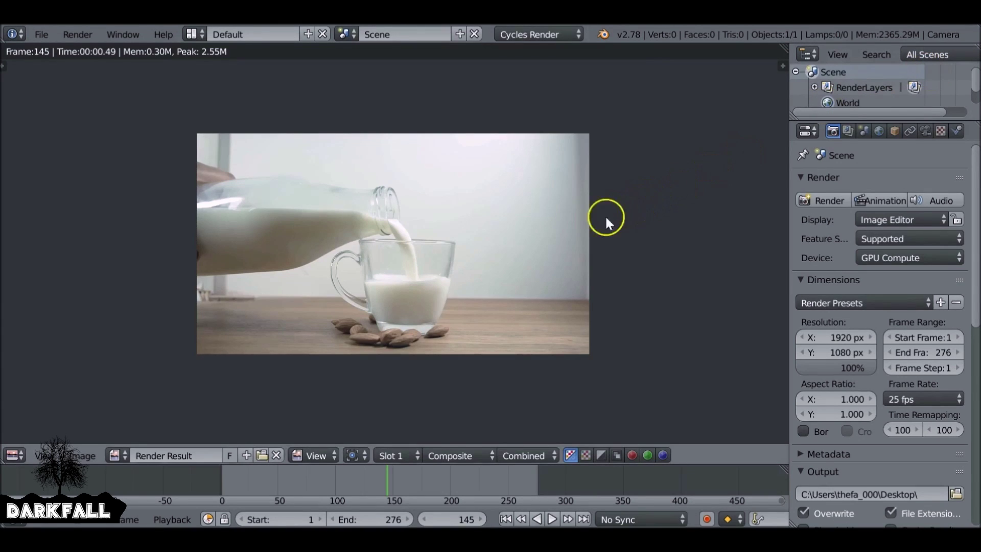
key(Escape)
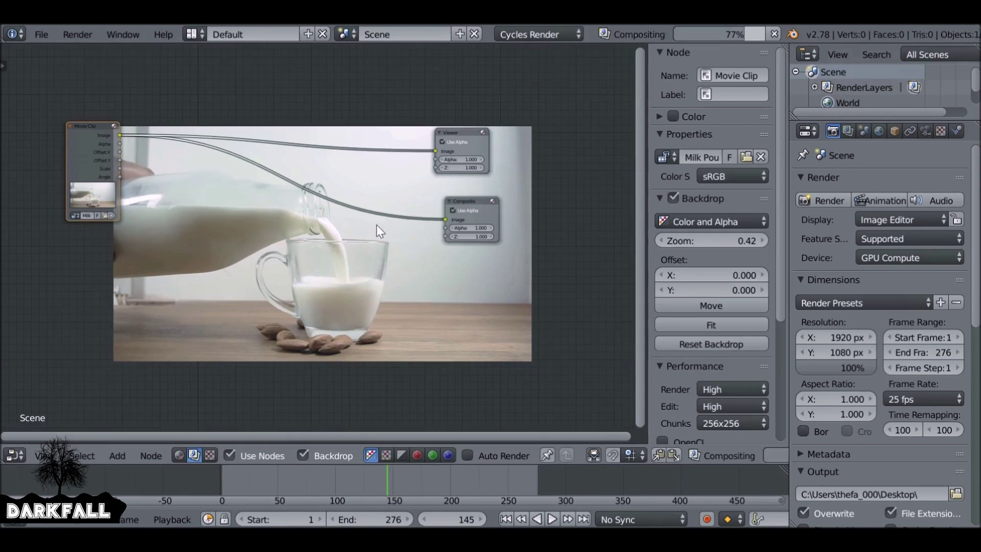
- Open the milk-pouring footage in the Movie Clip Editor and go back to frame 1
middle_drag(214, 237, 265, 228)
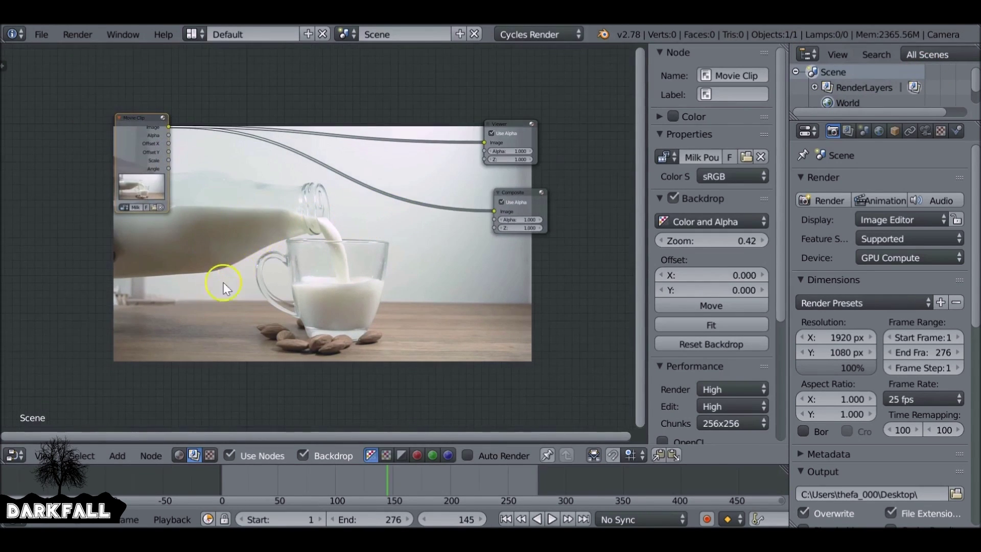
click(23, 451)
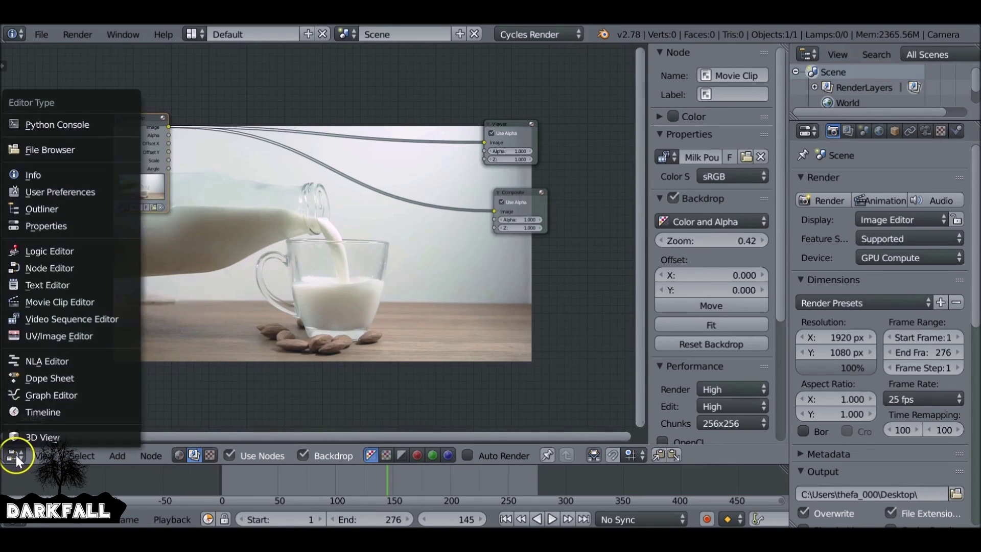
click(61, 300)
scroll(375, 332, up, 3)
scroll(406, 333, down, 1)
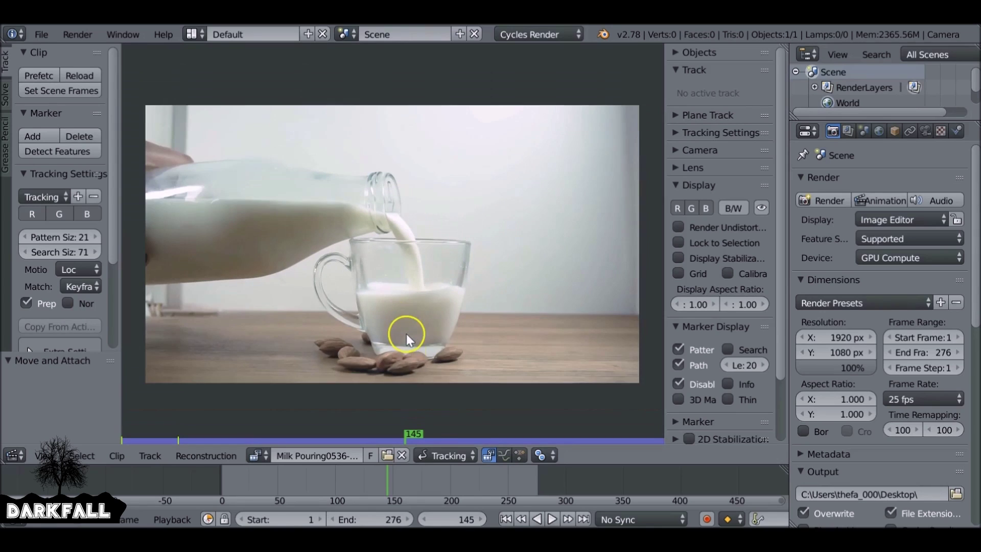
drag(389, 485, 393, 505)
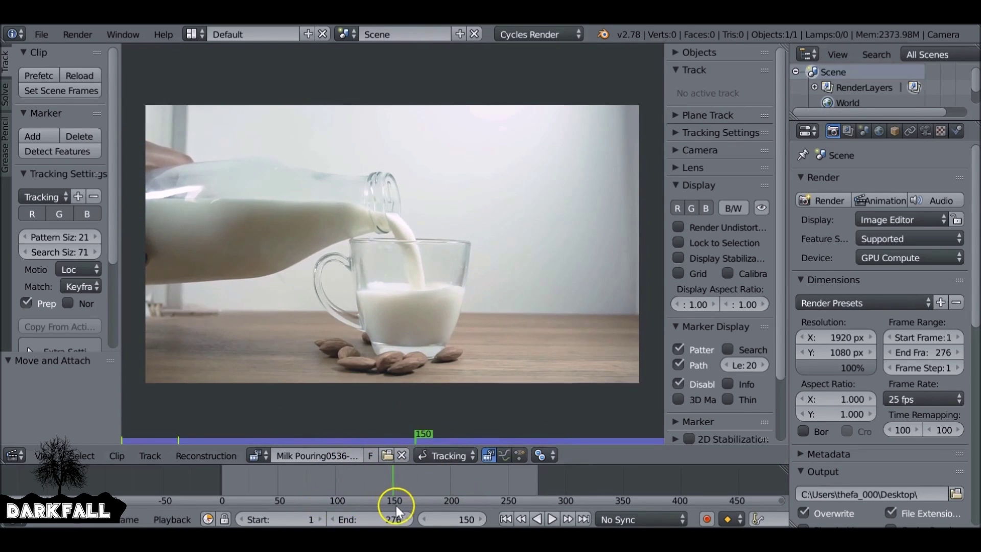
click(506, 519)
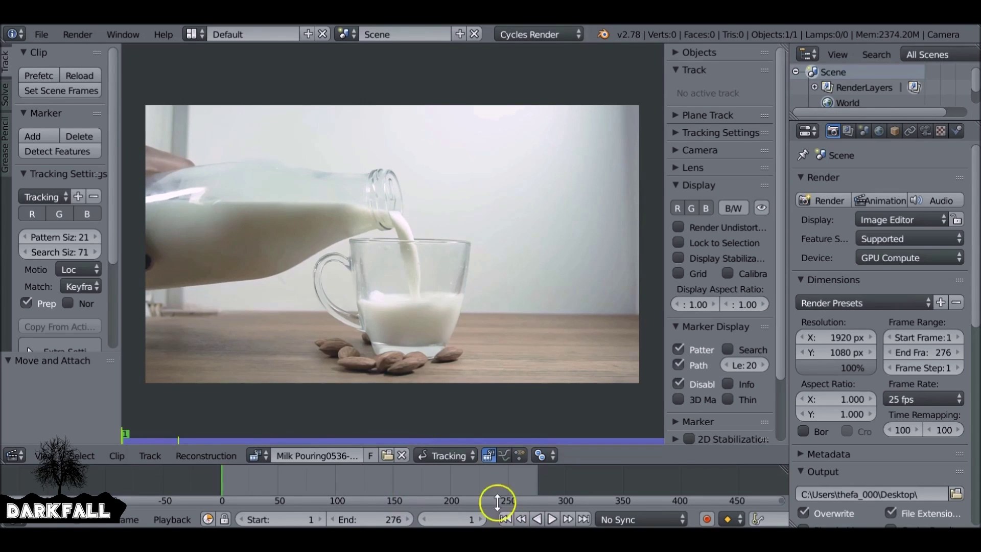
- Switch the clip editor from Tracking to Mask mode and create a new mask named Mask
click(514, 236)
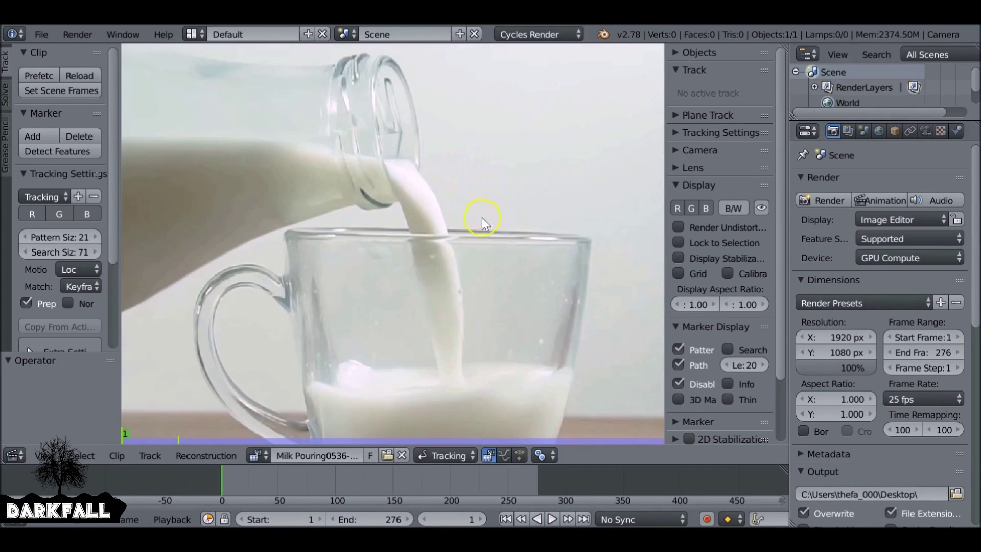
click(443, 452)
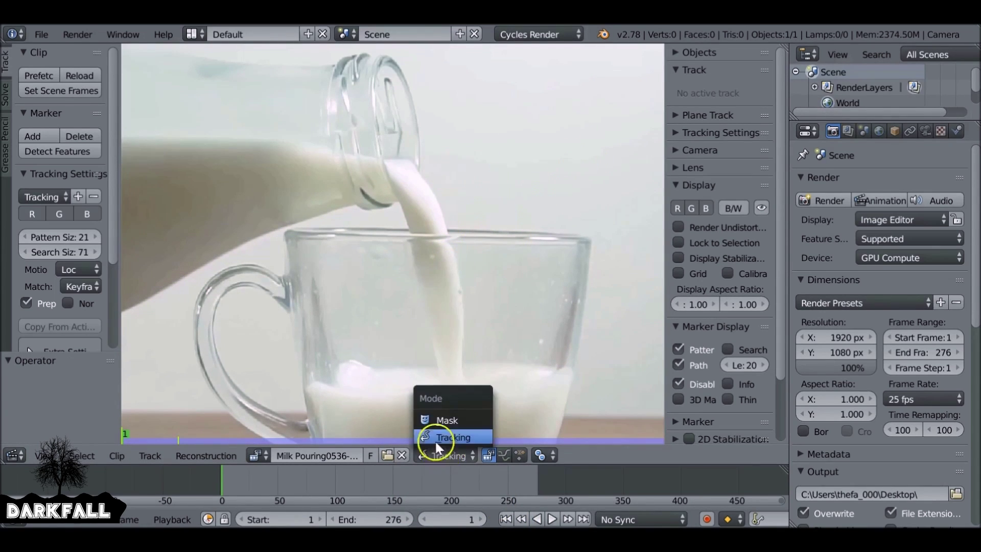
click(448, 418)
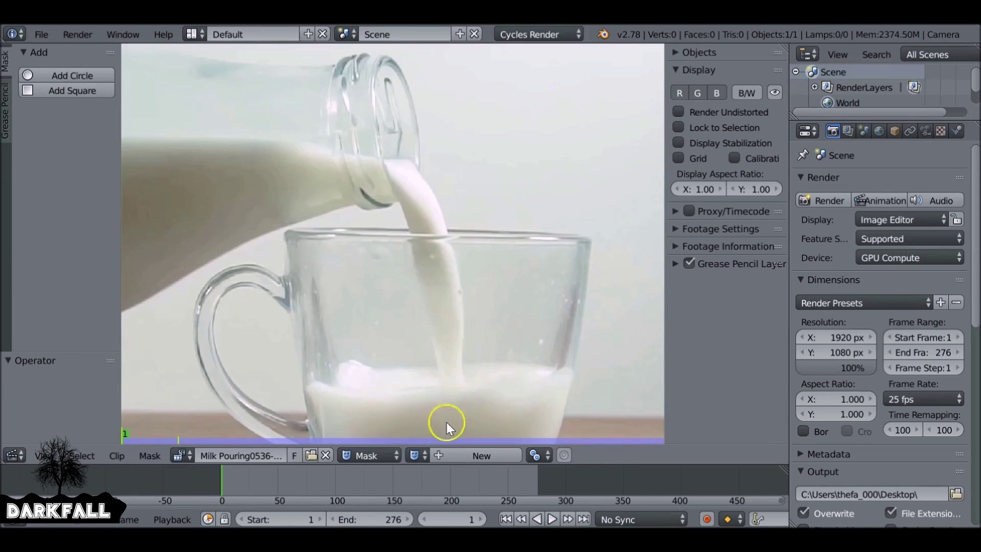
click(480, 455)
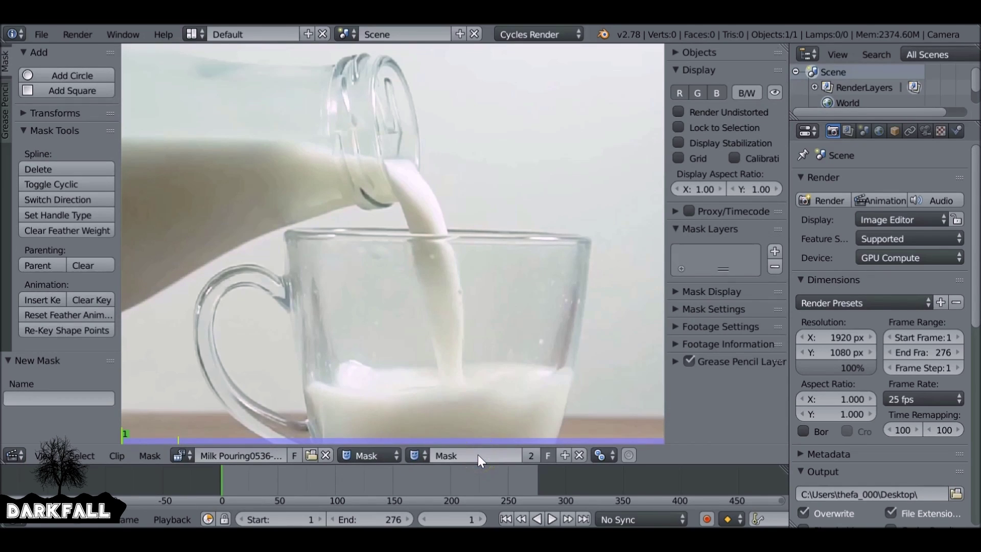
double_click(477, 455)
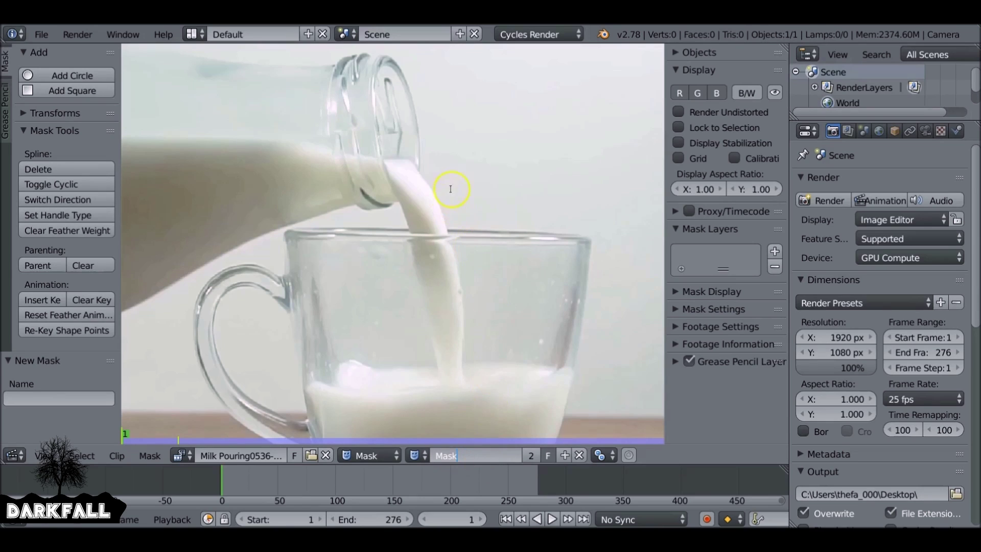
key(Return)
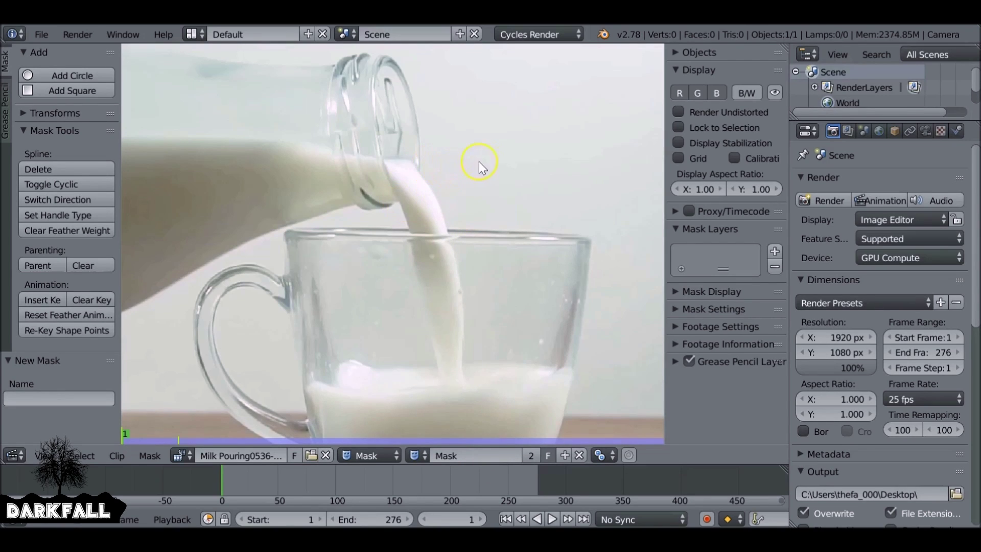
- Place mask points from the wall beside the bottle mouth, across the milk stream, and around the cup rim to the handle side
ctrl+click(490, 151)
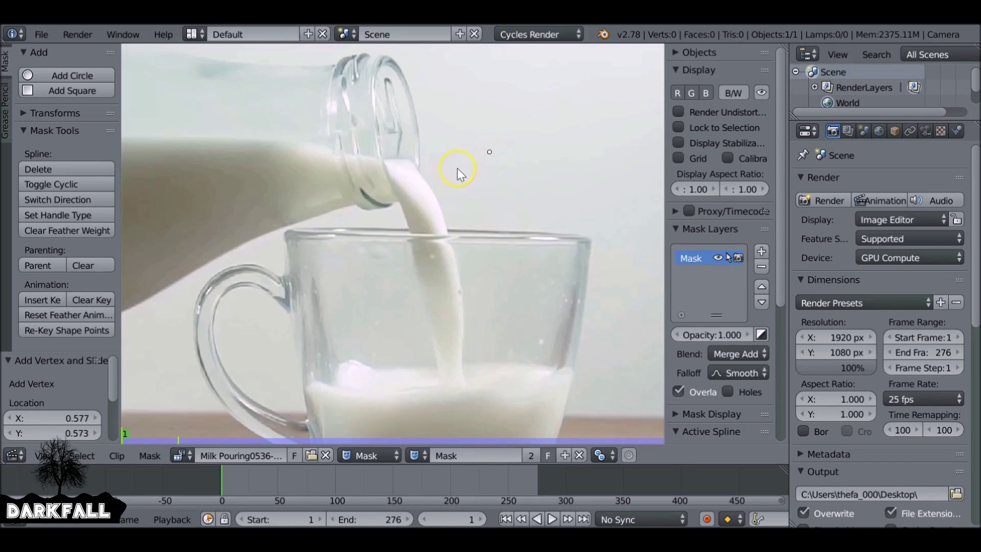
ctrl+click(451, 171)
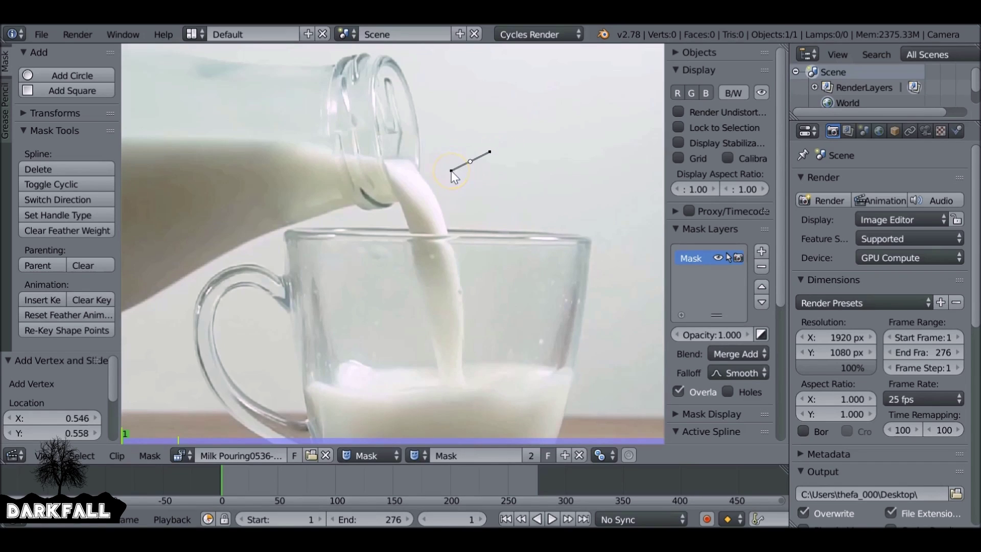
ctrl+click(415, 180)
ctrl+click(399, 196)
ctrl+click(390, 219)
ctrl+click(347, 224)
ctrl+click(302, 238)
ctrl+click(283, 261)
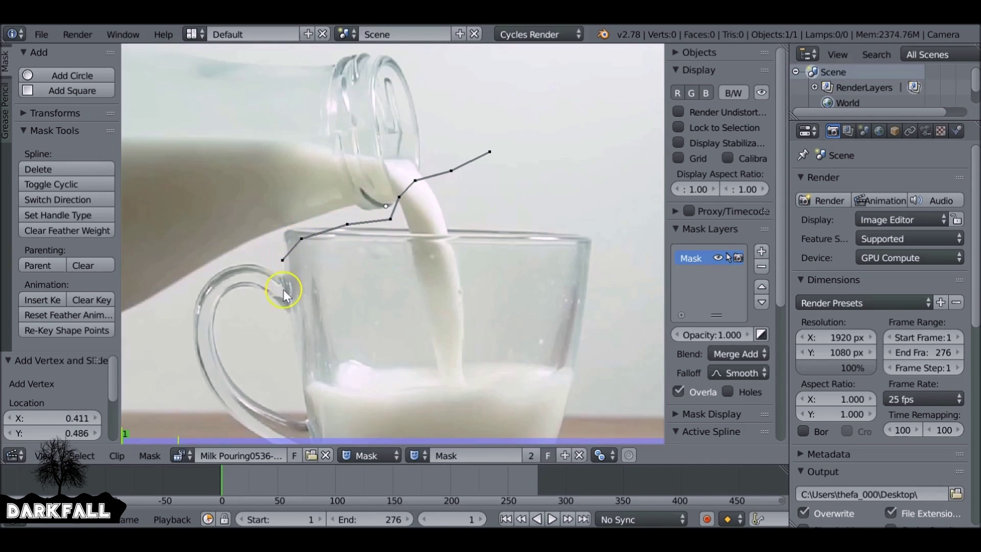
ctrl+click(287, 319)
- Continue the mask outline down the cup's handle side and along its base above the almonds
middle_drag(319, 348, 314, 170)
ctrl+click(299, 241)
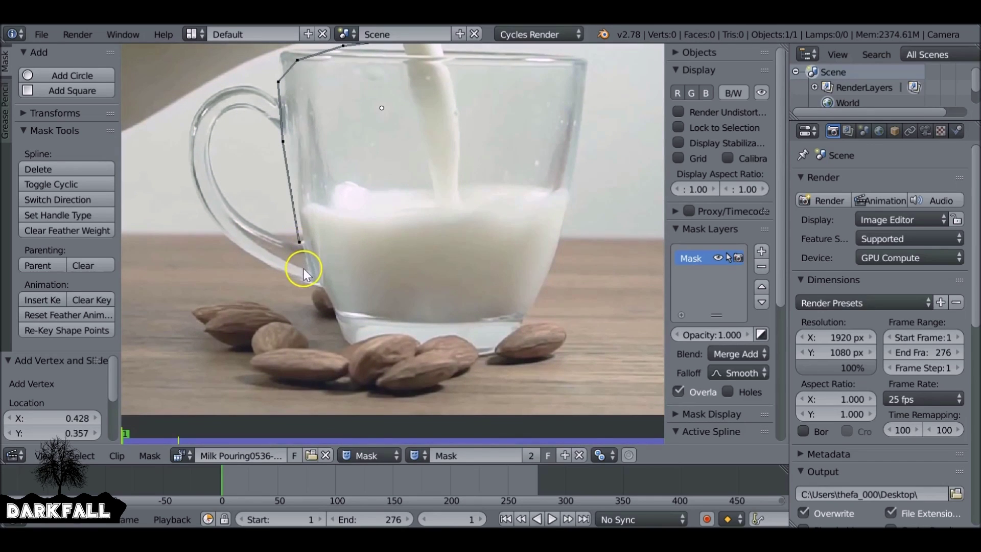
ctrl+click(316, 287)
ctrl+click(337, 326)
ctrl+click(365, 334)
ctrl+click(403, 336)
ctrl+click(448, 336)
ctrl+click(497, 336)
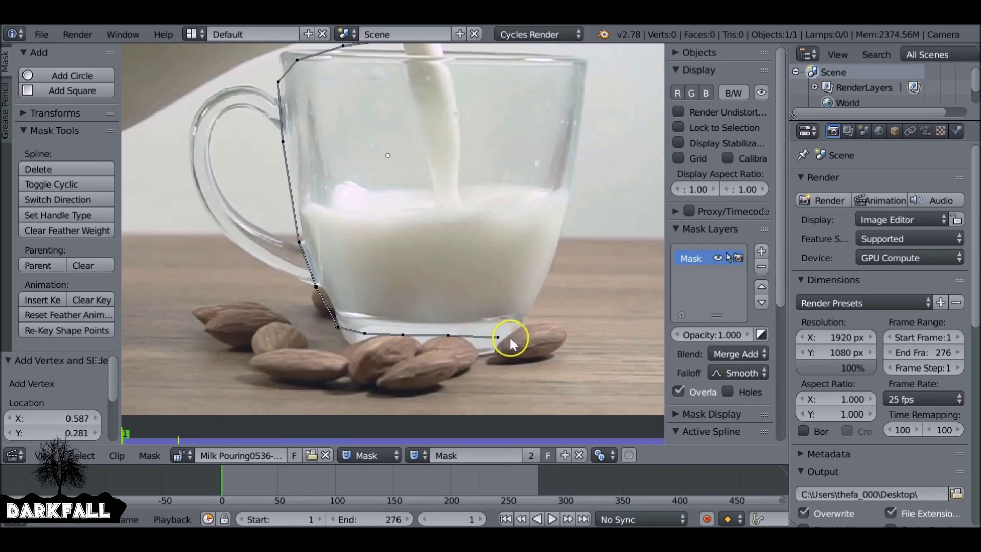
- Carry the mask outline loosely around the side opposite the handle, up to its starting point, and close the spline
ctrl+click(553, 326)
scroll(588, 318, down, 3)
ctrl+click(535, 274)
ctrl+click(552, 221)
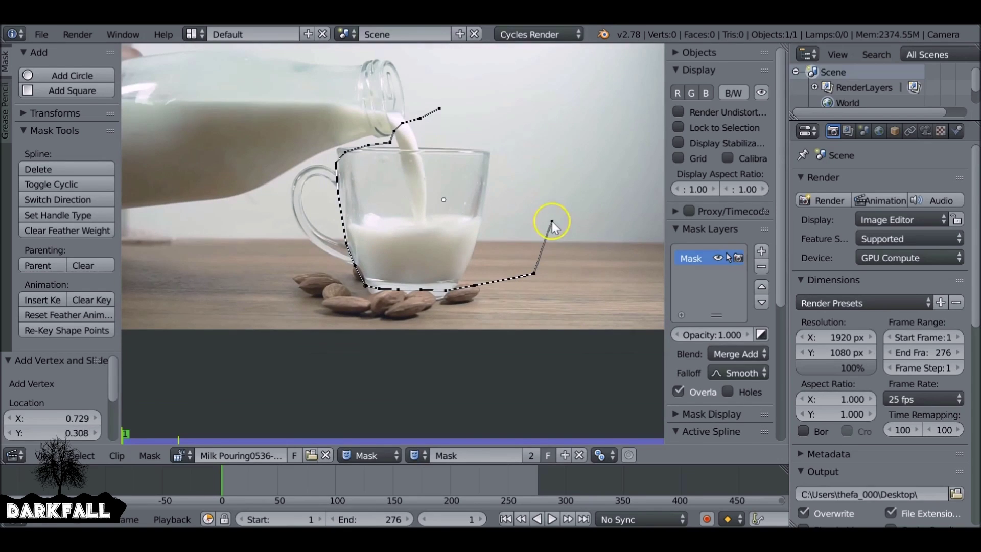
ctrl+click(548, 163)
ctrl+click(523, 115)
ctrl+click(466, 104)
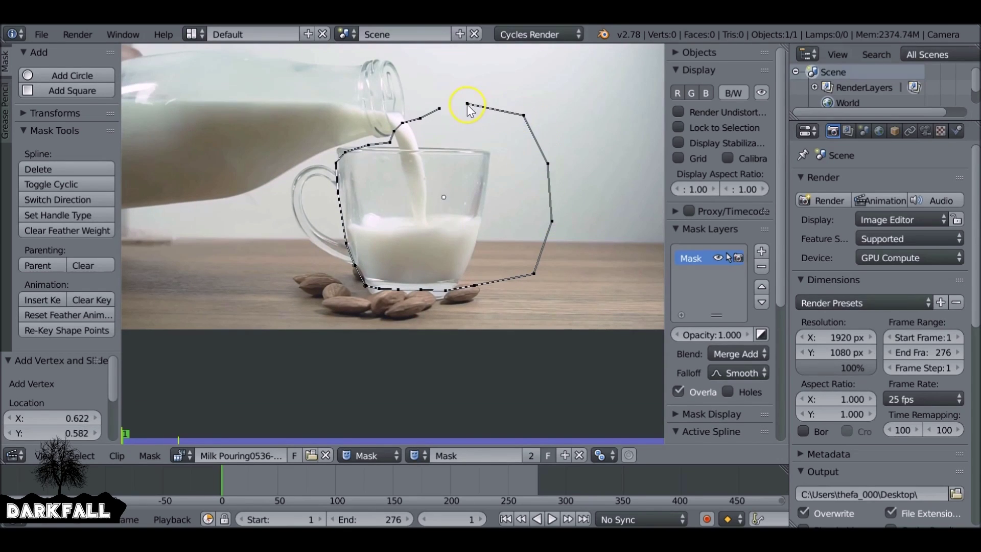
key(alt+c)
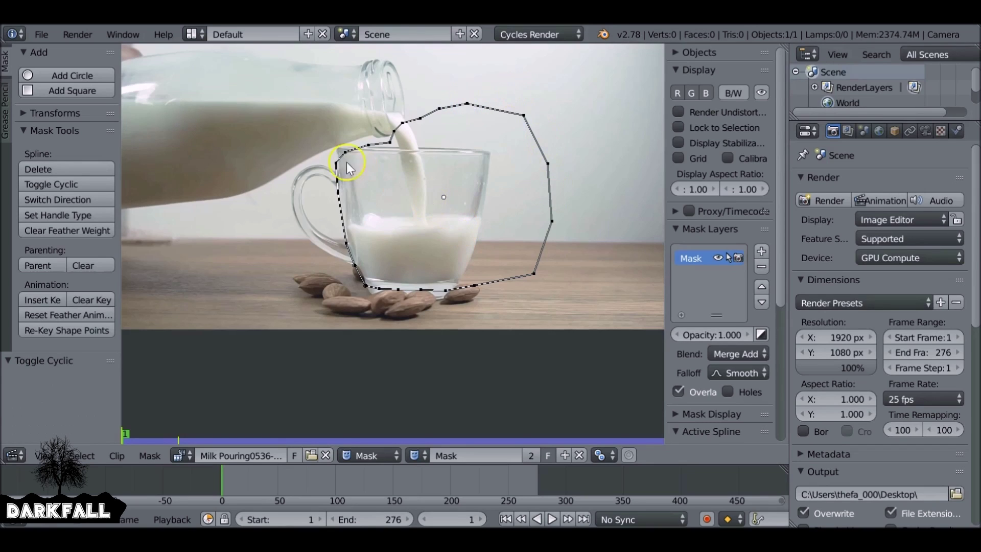
- Play and scrub through the footage to check the mask outline against the moving milk stream
key(alt+a)
drag(233, 482, 376, 480)
key(alt+a)
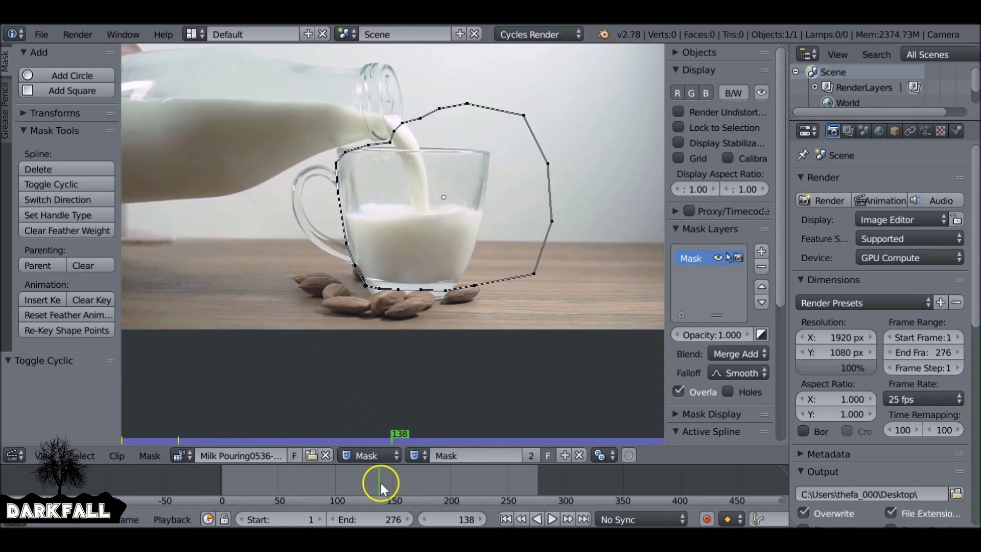
drag(379, 480, 342, 489)
key(alt+a)
key(alt+a)
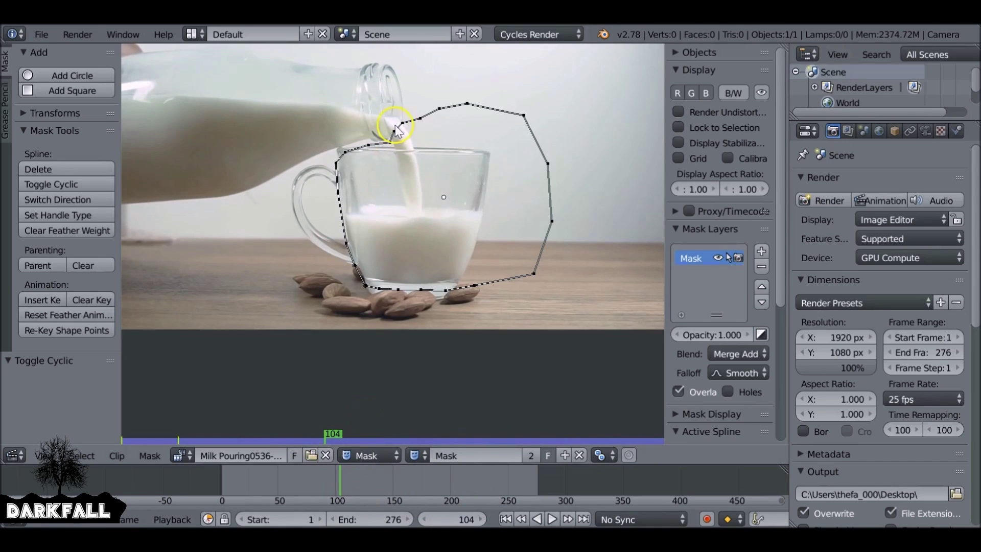
- Shift the two mask points crossing the milk stream to fit it just below the bottle mouth, and check at frame 121
scroll(439, 169, up, 6)
middle_drag(456, 186, 332, 313)
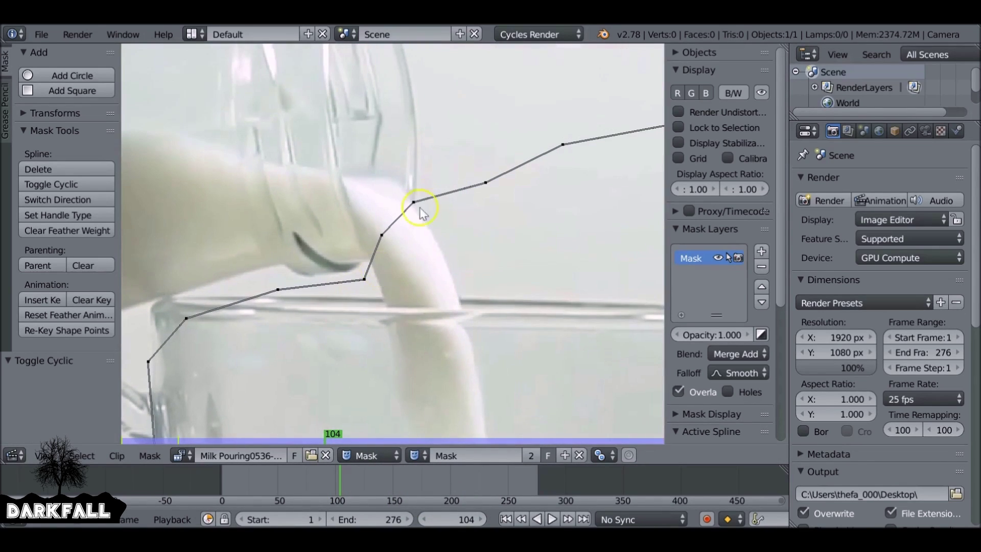
drag(415, 202, 422, 206)
drag(381, 235, 425, 209)
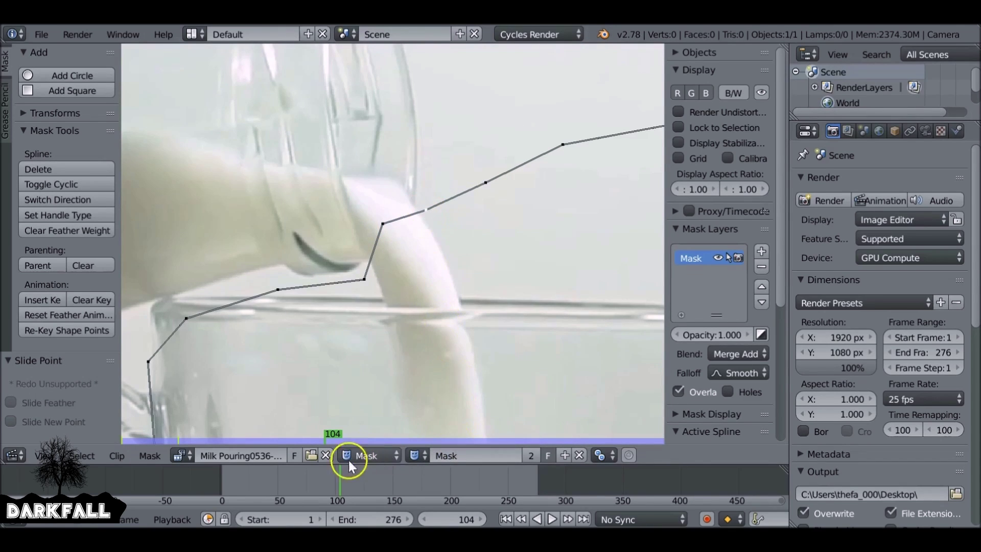
drag(340, 474, 360, 501)
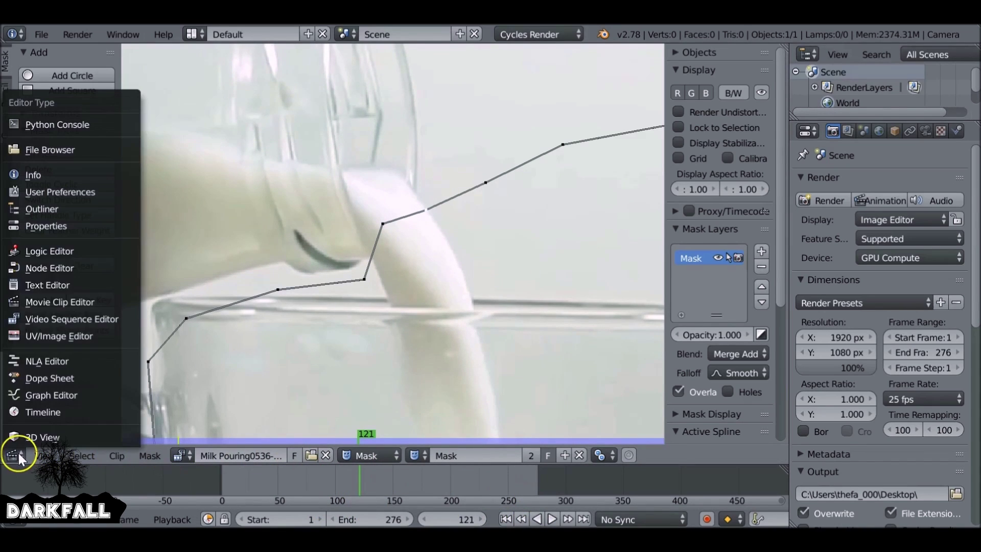
- Switch back to the Node Editor and save the project file
click(43, 268)
key(ctrl+s)
click(338, 229)
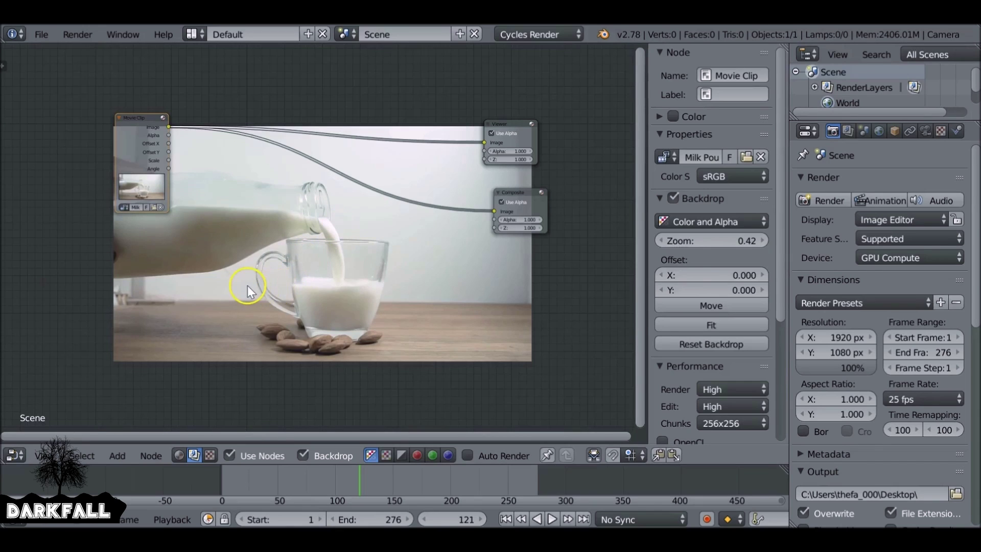
- Insert a Mix node between the Movie Clip and Composite nodes, move the Composite node slightly away, and preview the Mix in the Viewer
key(shift+a)
mouse_move(217, 316)
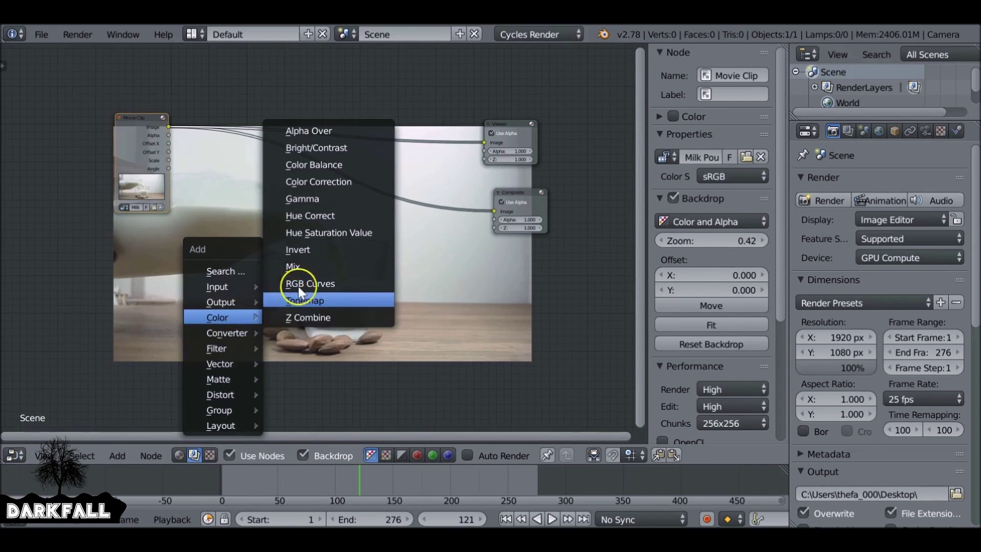
click(312, 267)
click(332, 158)
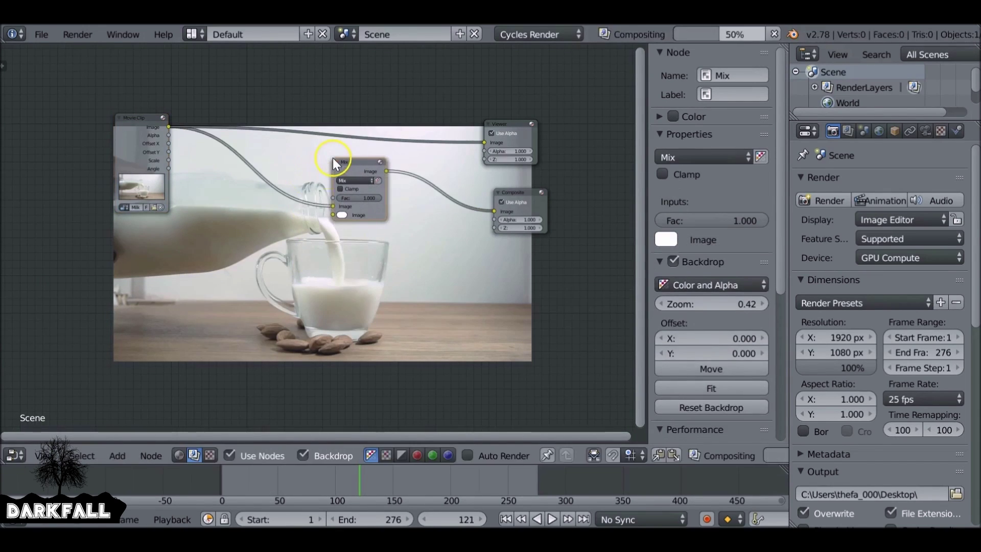
middle_drag(344, 194, 333, 239)
scroll(333, 239, up, 3)
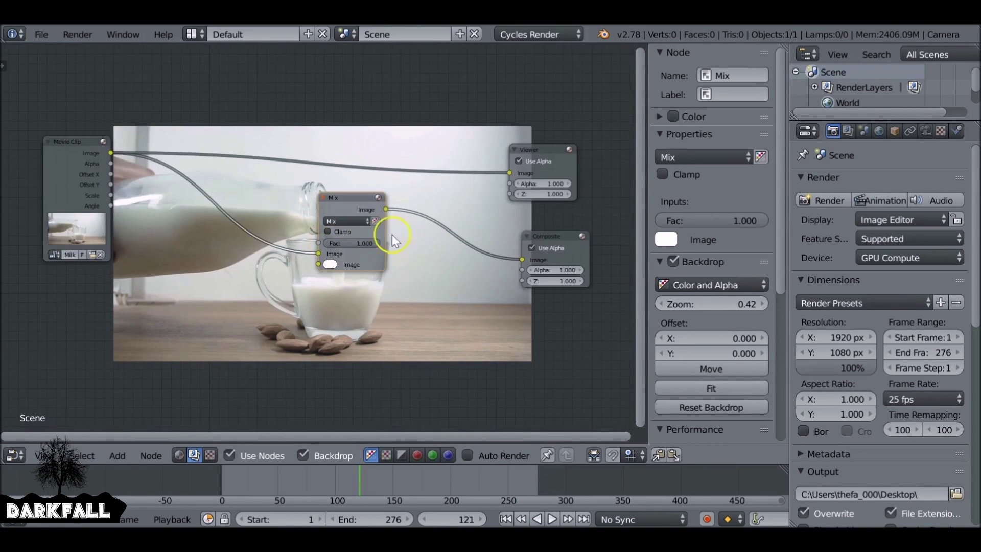
drag(567, 236, 576, 232)
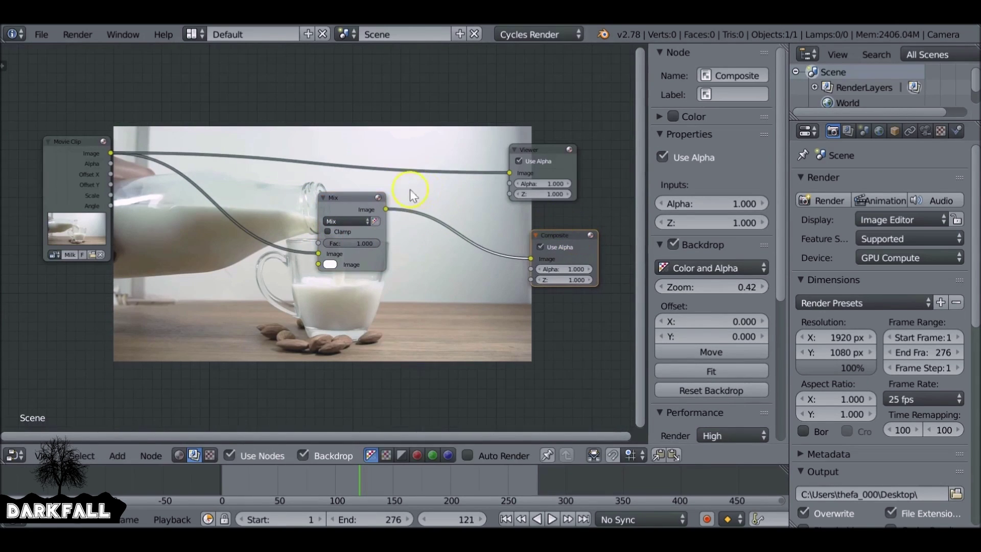
ctrl+shift+click(358, 198)
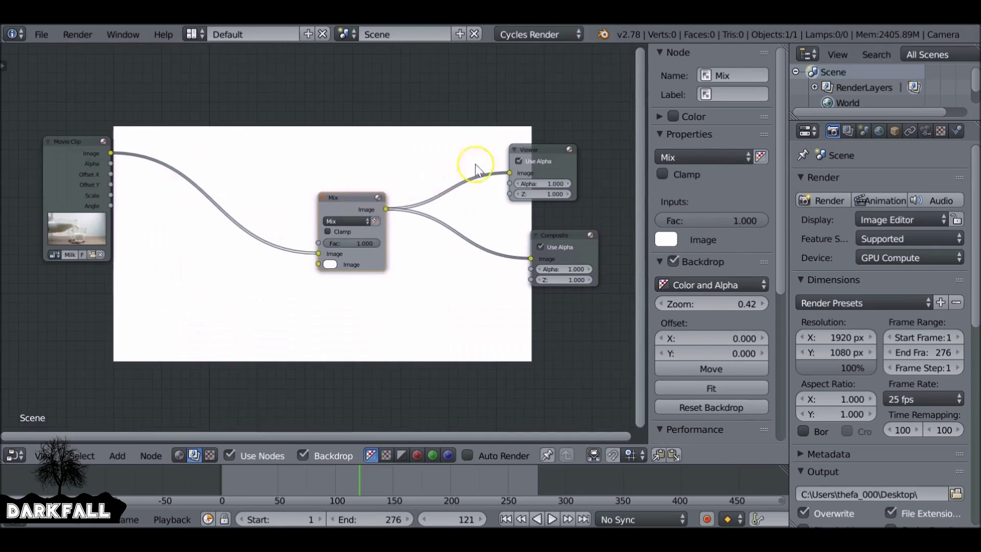
- Add an Image input node and place it below the Movie Clip node
key(shift+a)
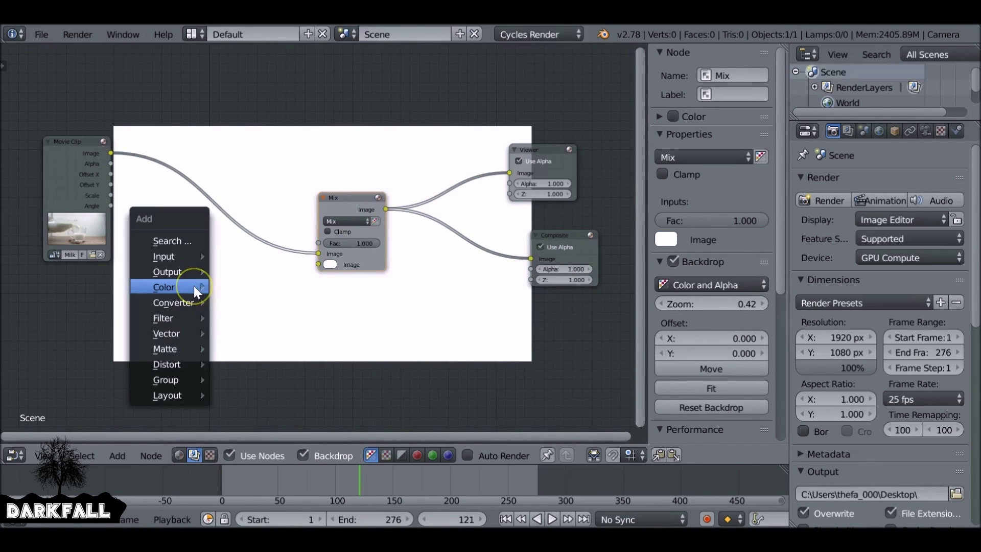
mouse_move(179, 256)
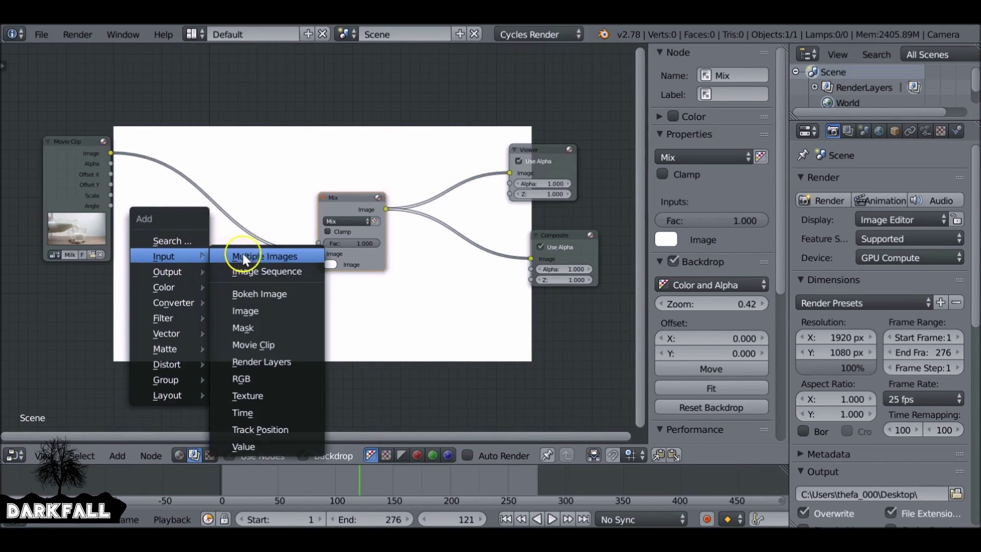
click(260, 310)
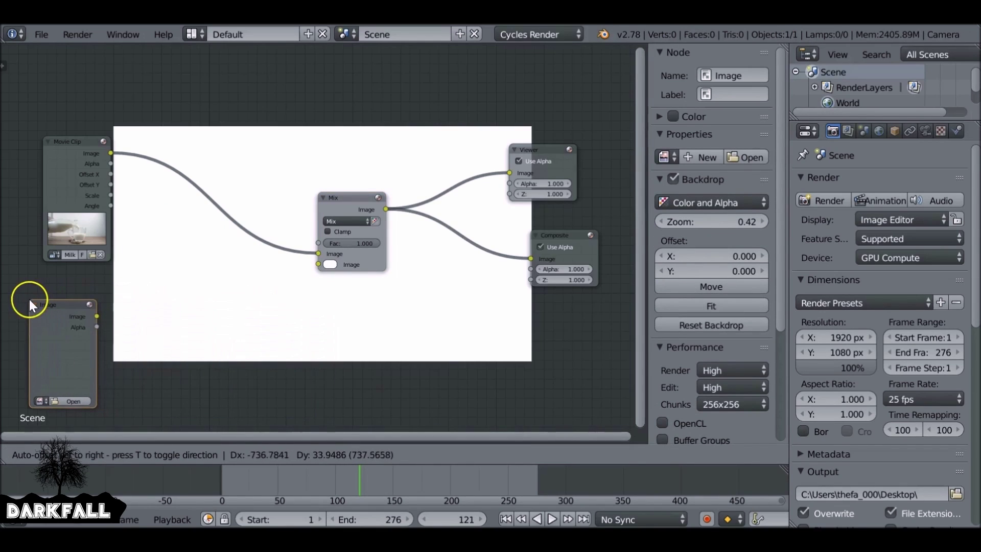
click(32, 298)
- Add a Mask input node above the Movie Clip node and assign the existing mask named Mask to it
key(shift+a)
mouse_move(183, 276)
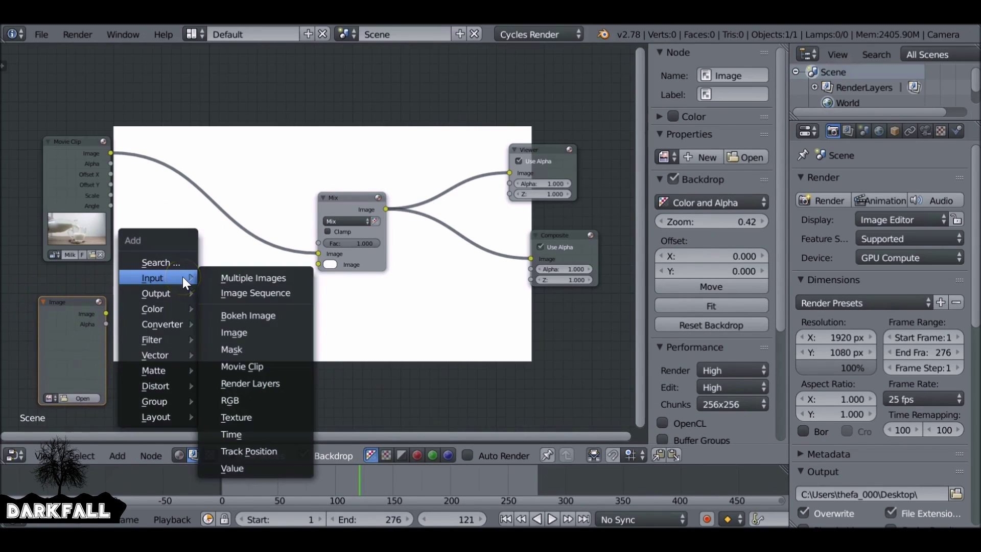
click(267, 342)
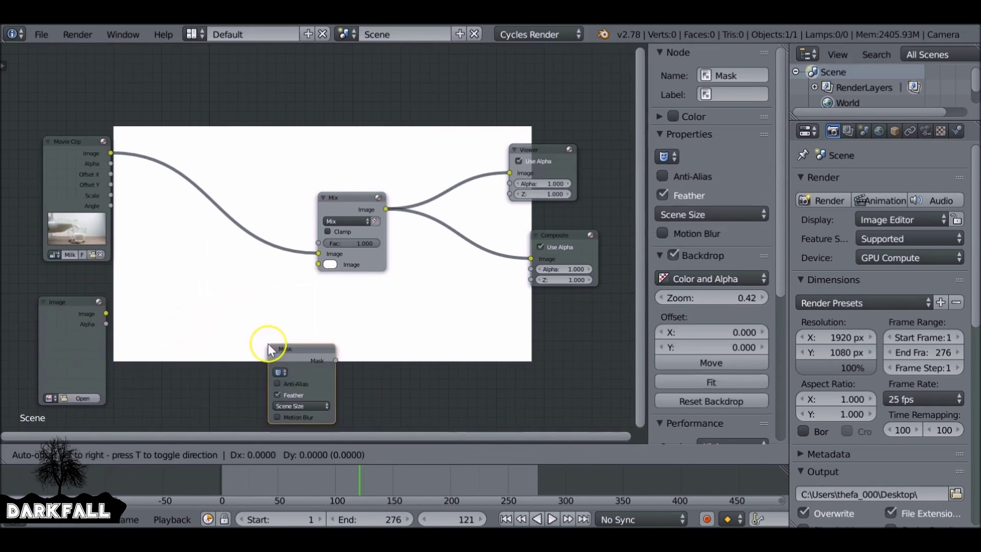
click(163, 69)
middle_drag(162, 69, 220, 189)
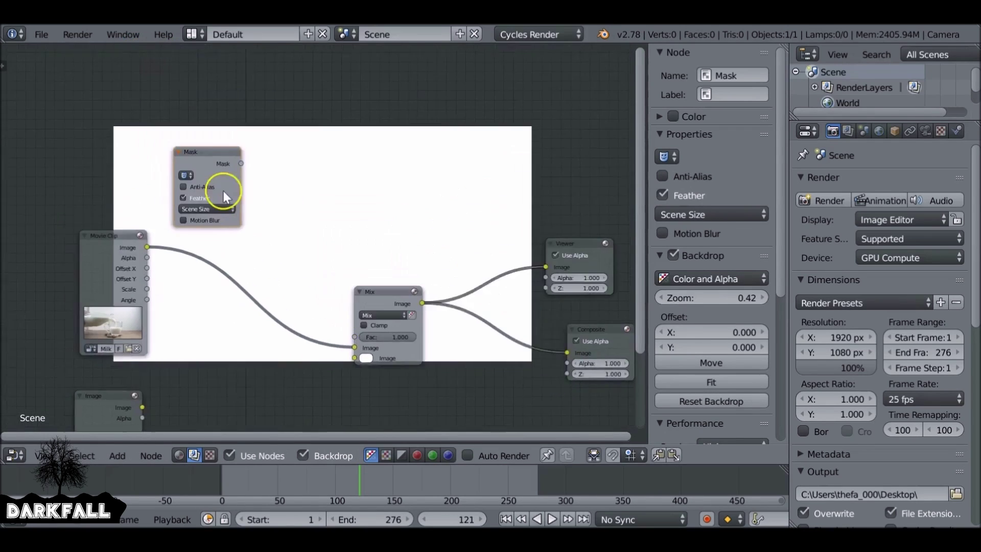
scroll(163, 160, up, 1)
click(151, 158)
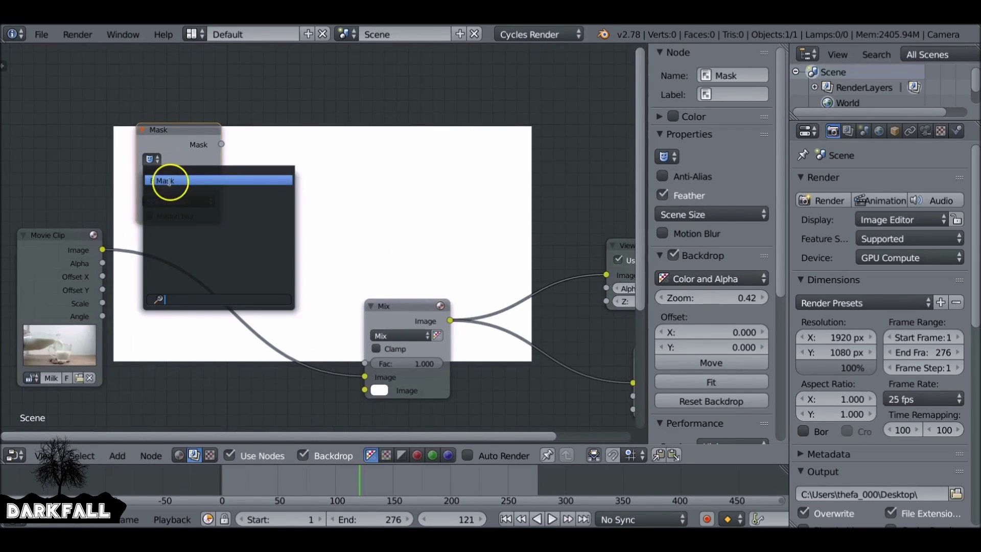
click(193, 182)
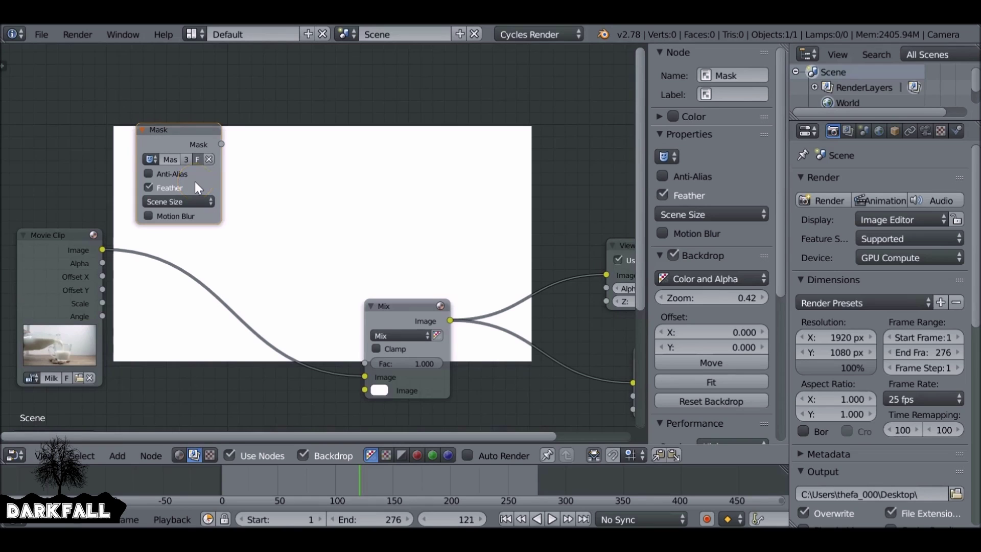
- Connect the Mask node's output to the Mix node's Fac input
drag(220, 144, 364, 363)
middle_drag(316, 315, 327, 151)
scroll(323, 228, down, 1)
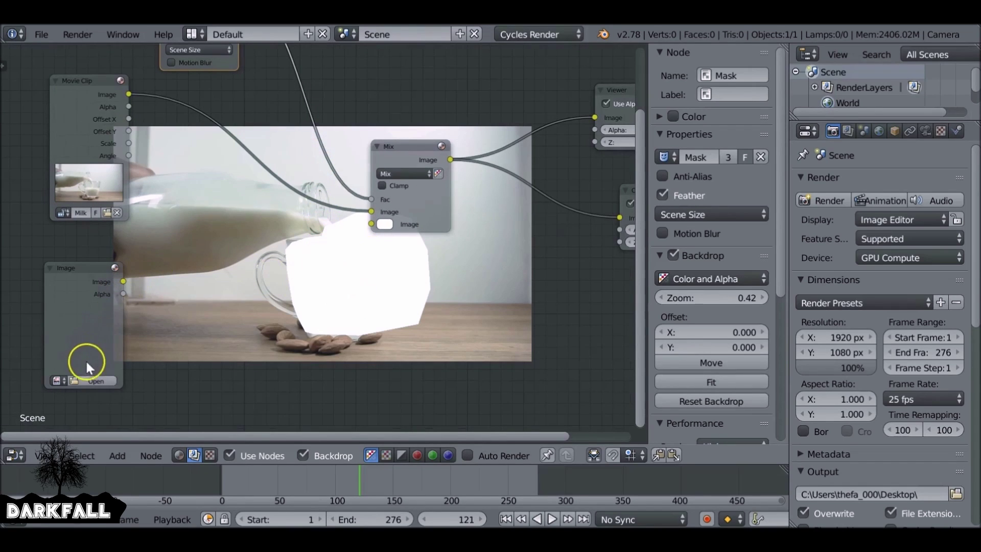
- Load Still.png from the How to make a Cinemagraph folder into the Image node and connect it to the Mix node's first Image input
click(96, 381)
click(36, 210)
double_click(562, 233)
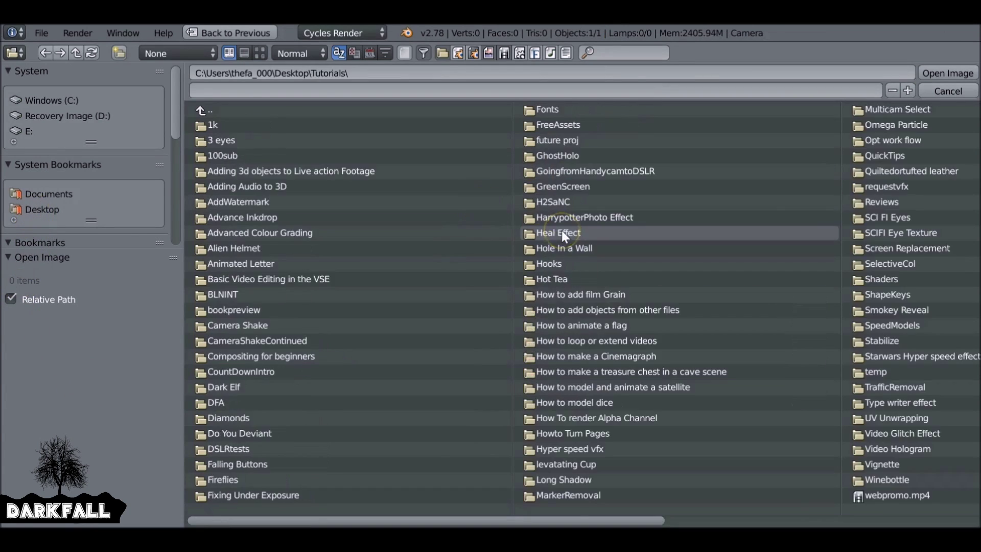
double_click(596, 356)
click(220, 153)
click(946, 74)
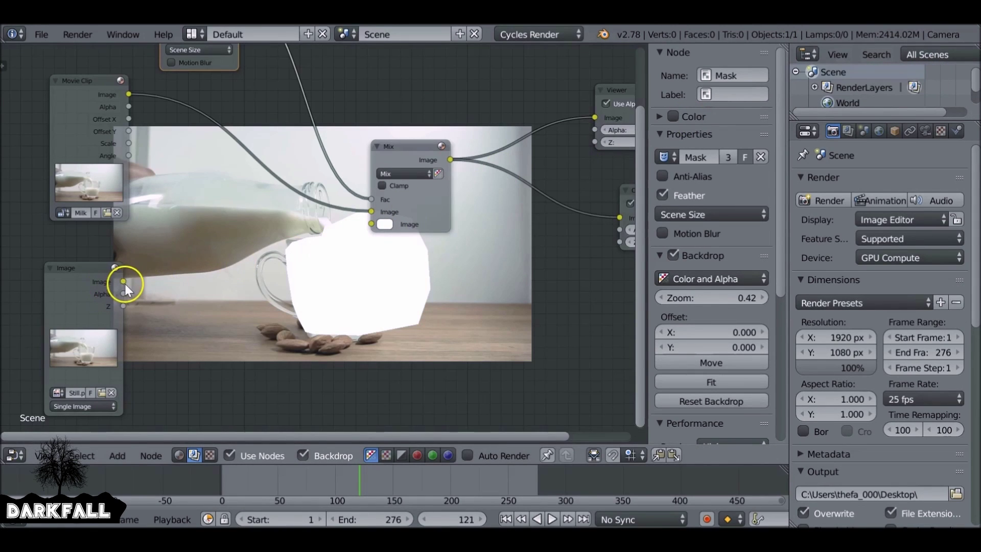
drag(123, 281, 373, 212)
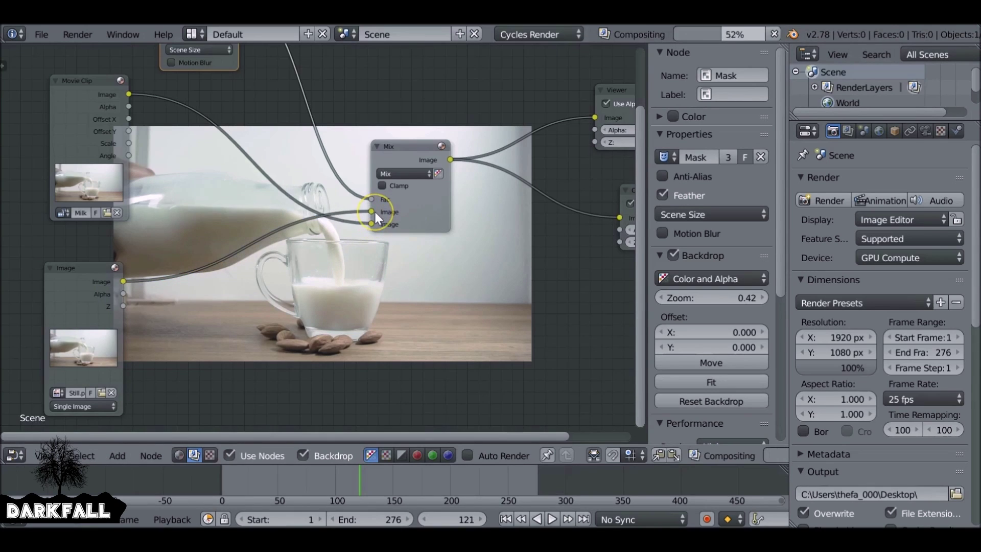
- Enlarge the backdrop to a zoom of 1.43 and scrub the timeline to examine the mask edge around the milk stream
drag(315, 474, 450, 485)
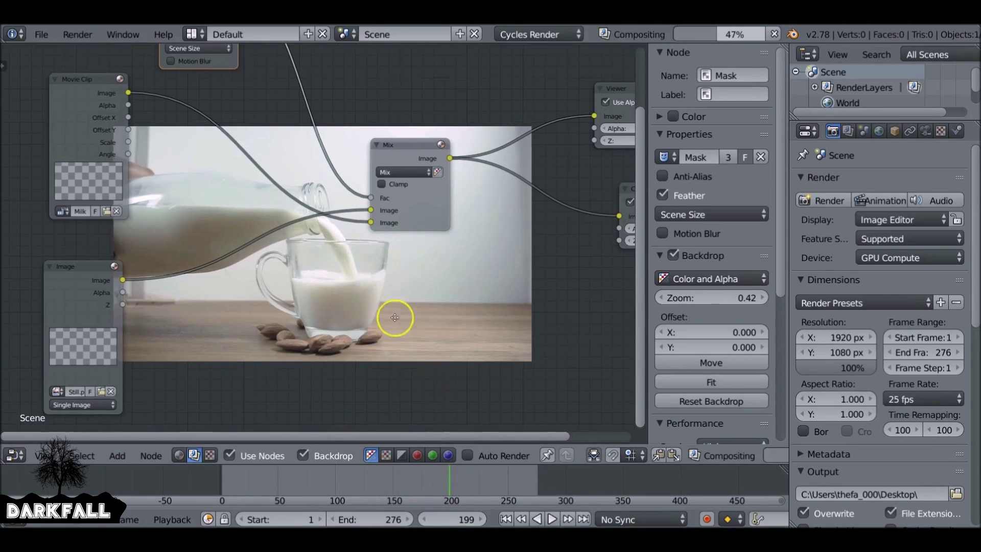
middle_drag(394, 317, 351, 218)
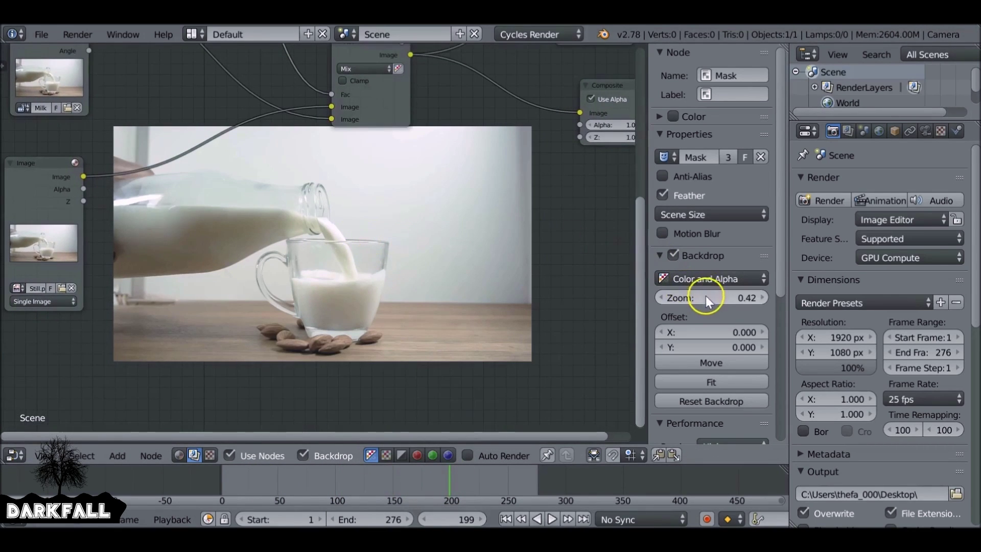
drag(706, 295, 766, 284)
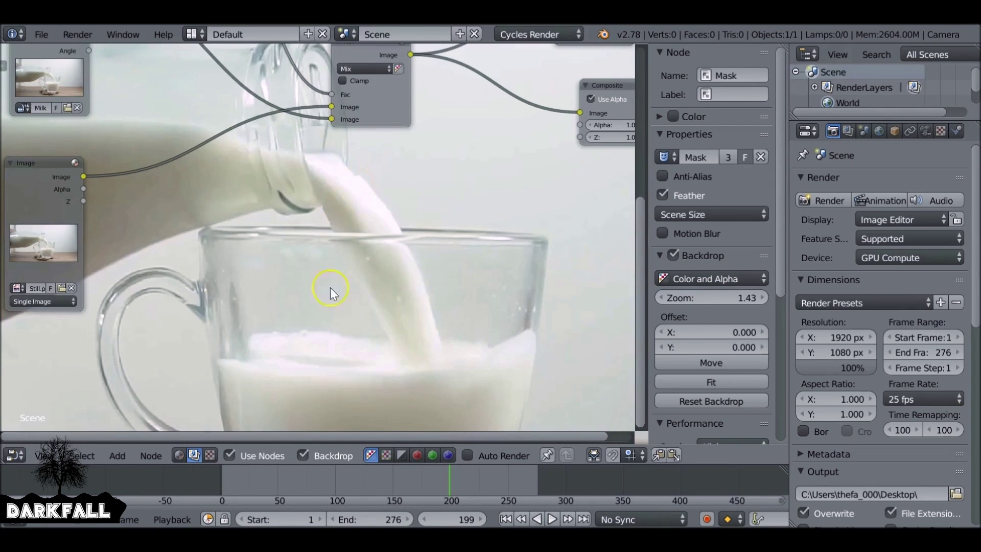
drag(351, 483, 293, 491)
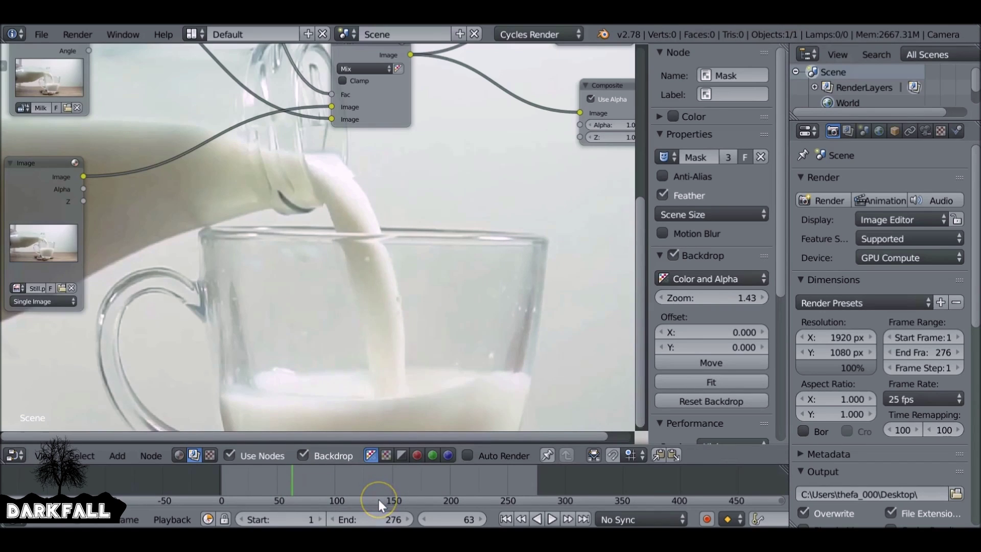
- Return to the Movie Clip Editor, select all the mask points and add a slight outward feather around the whole mask
click(15, 456)
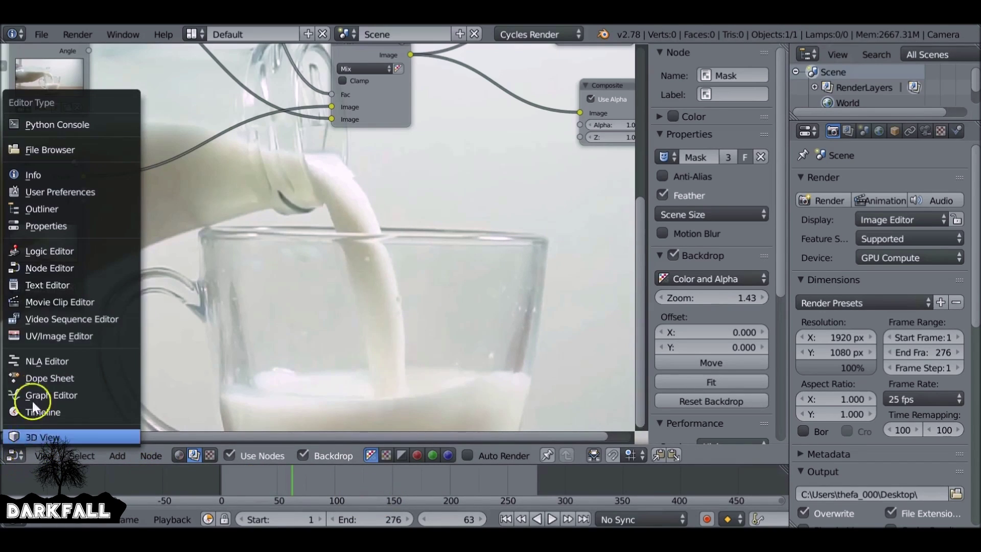
click(72, 303)
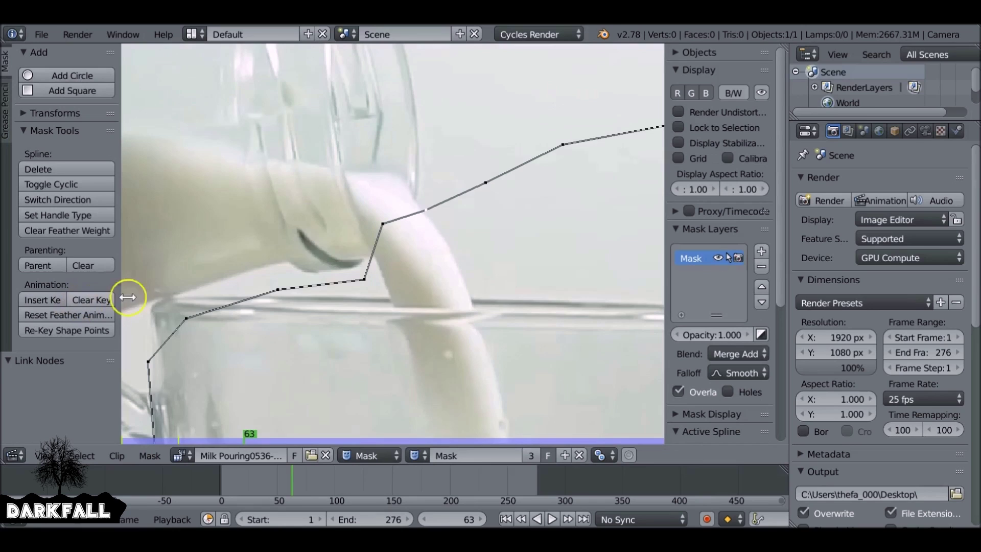
scroll(425, 238, down, 5)
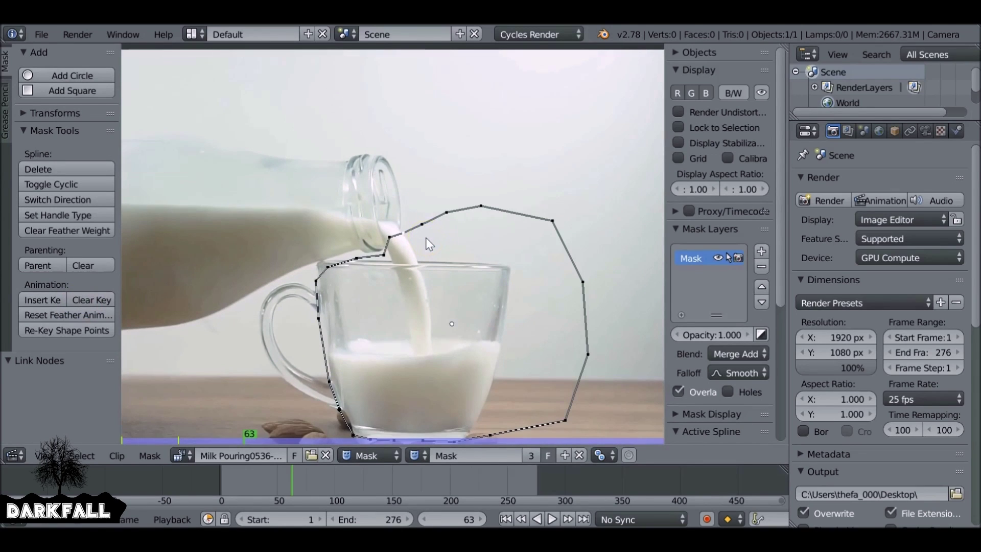
key(a)
scroll(388, 233, up, 4)
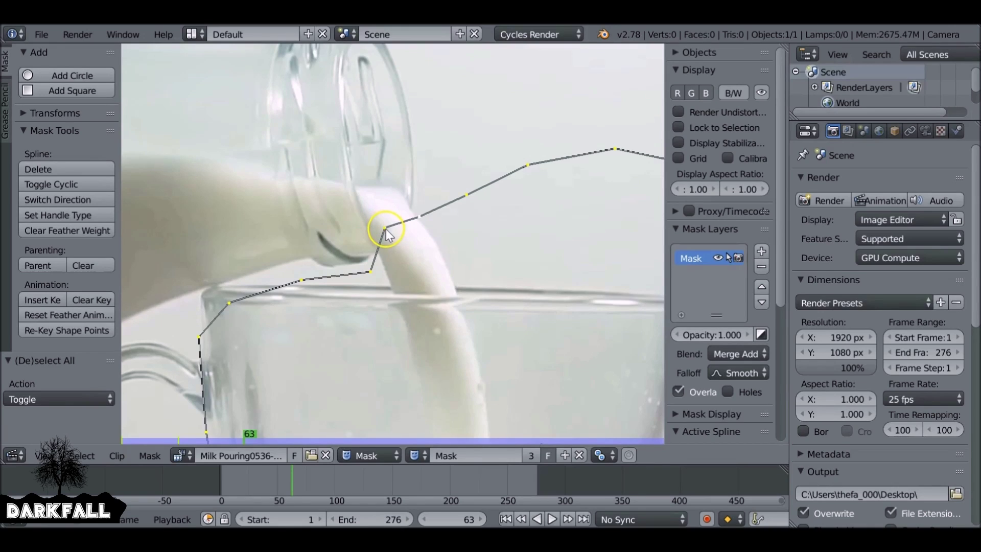
key(shift+d)
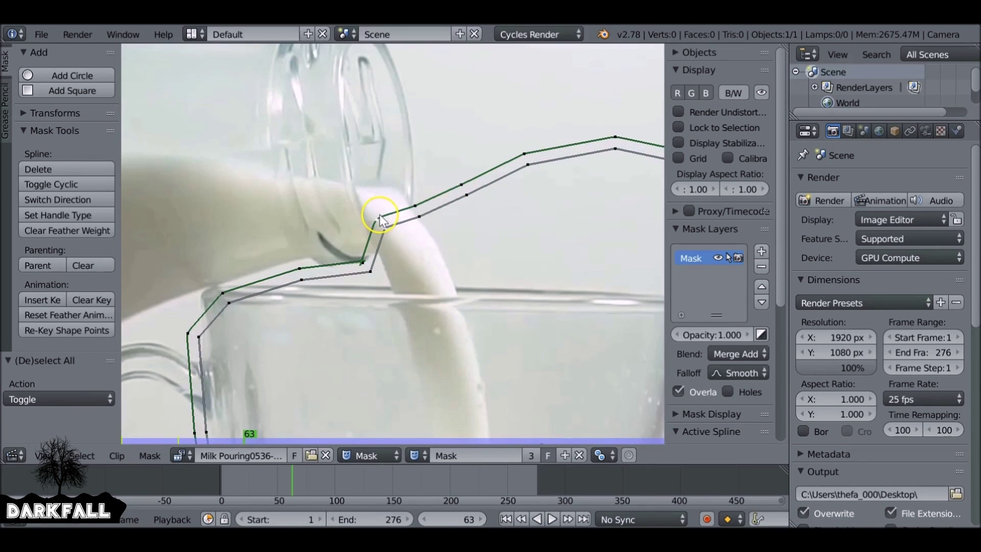
ctrl+shift+click(382, 220)
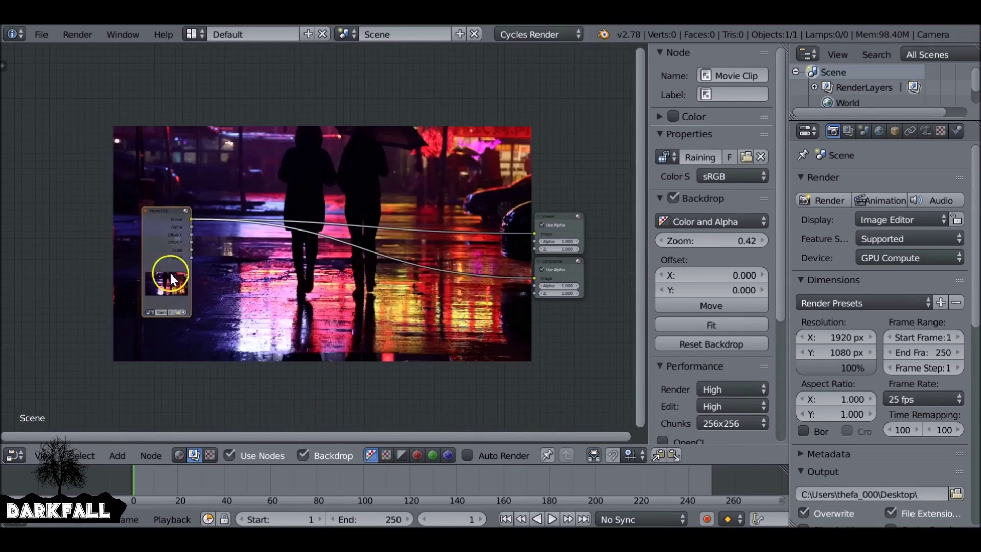
- Show the raining street clip in the Movie Clip Editor, set the scene frames to its length, and prefetch its frames
click(14, 455)
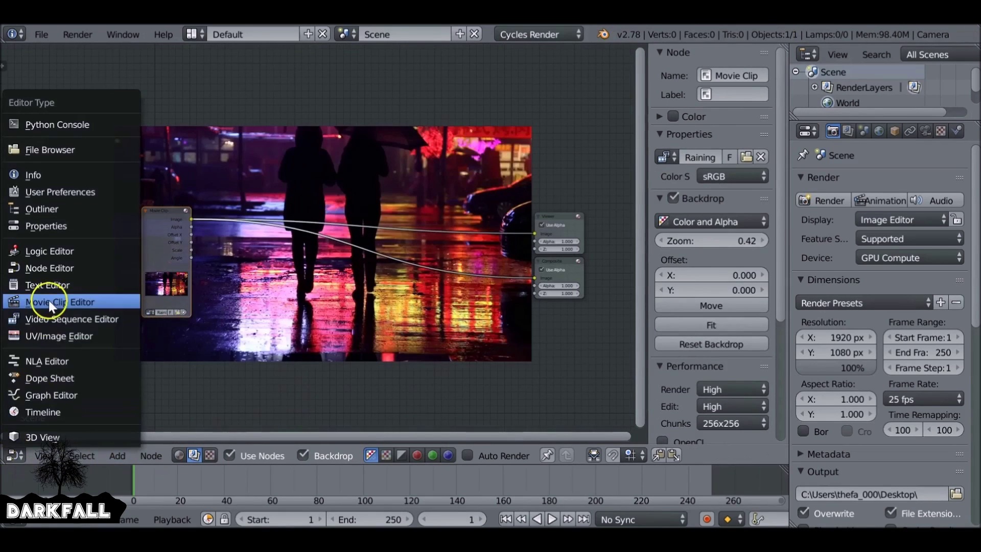
click(48, 300)
click(62, 90)
click(506, 518)
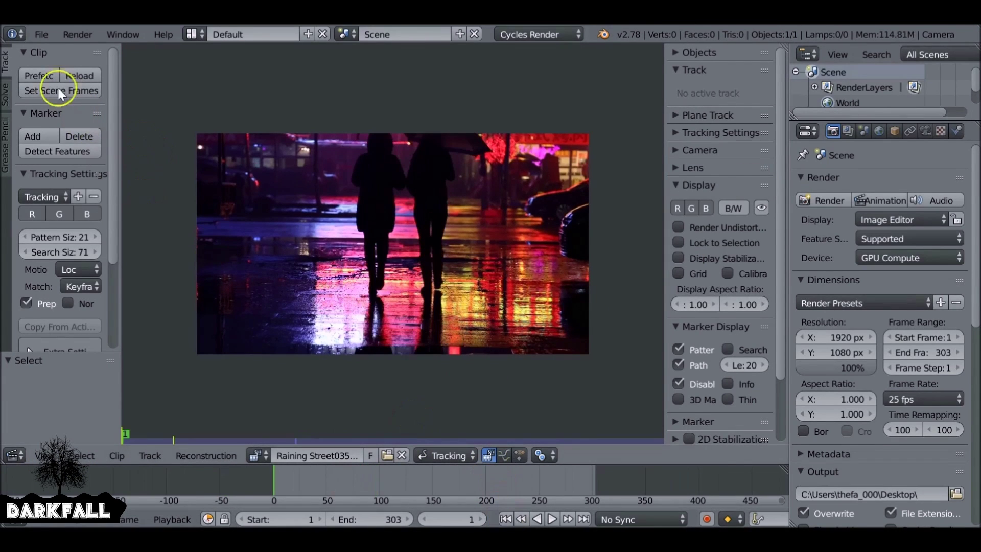
click(49, 76)
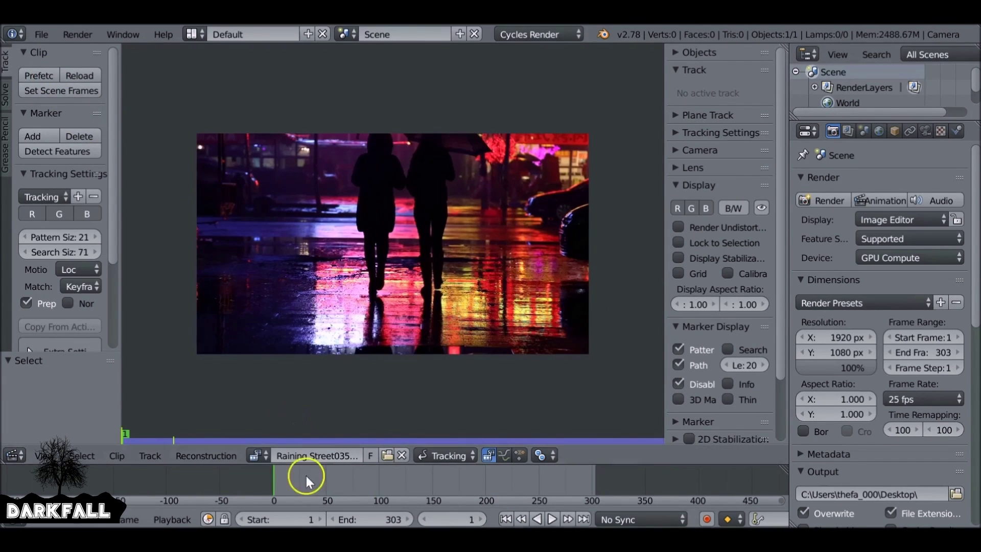
- Preview the raining street clip, render a still frame, and save it as Still2.png in the How to make a Cinemagraph folder
drag(305, 476, 569, 502)
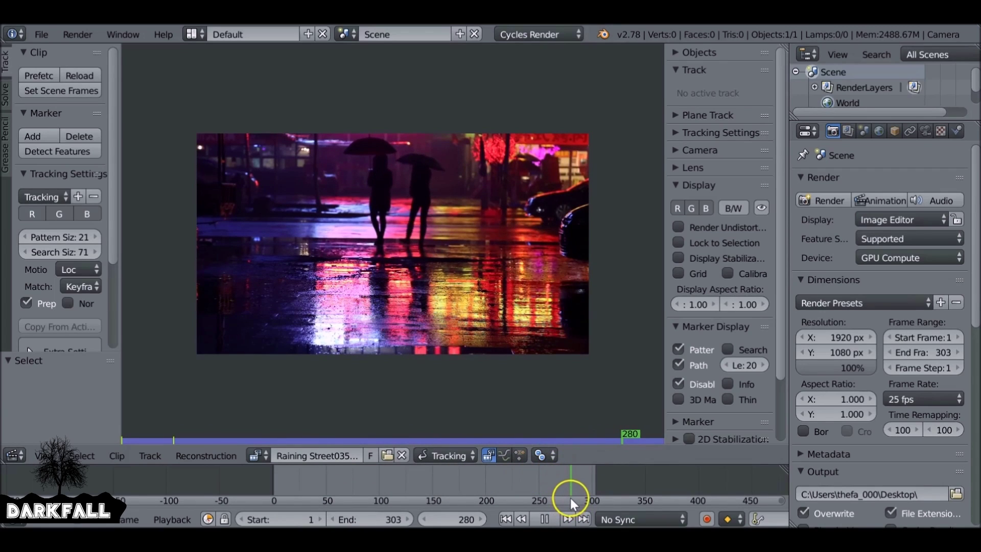
key(F12)
key(F3)
click(210, 89)
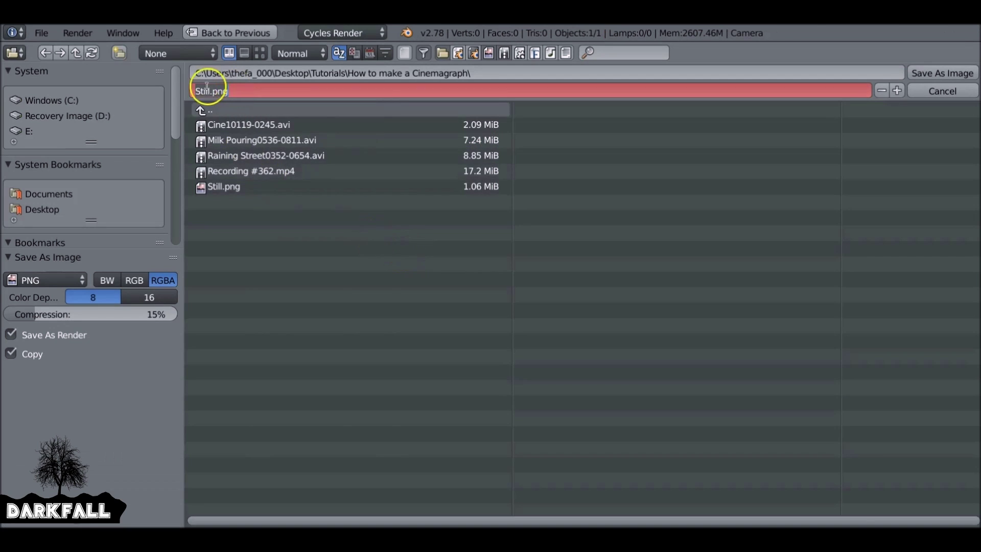
click(214, 91)
text(2)
key(Return)
click(914, 75)
click(377, 480)
key(Escape)
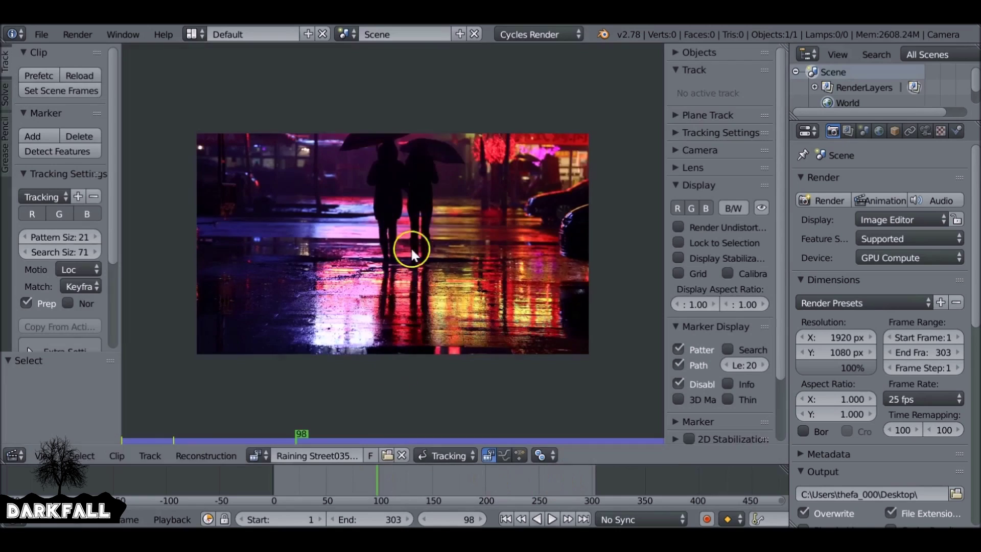
- Switch the editor to Mask mode at the first frame and draw a closed mask over the street to the left of the couple
drag(412, 479, 482, 478)
click(507, 518)
click(448, 455)
click(439, 407)
ctrl+click(313, 204)
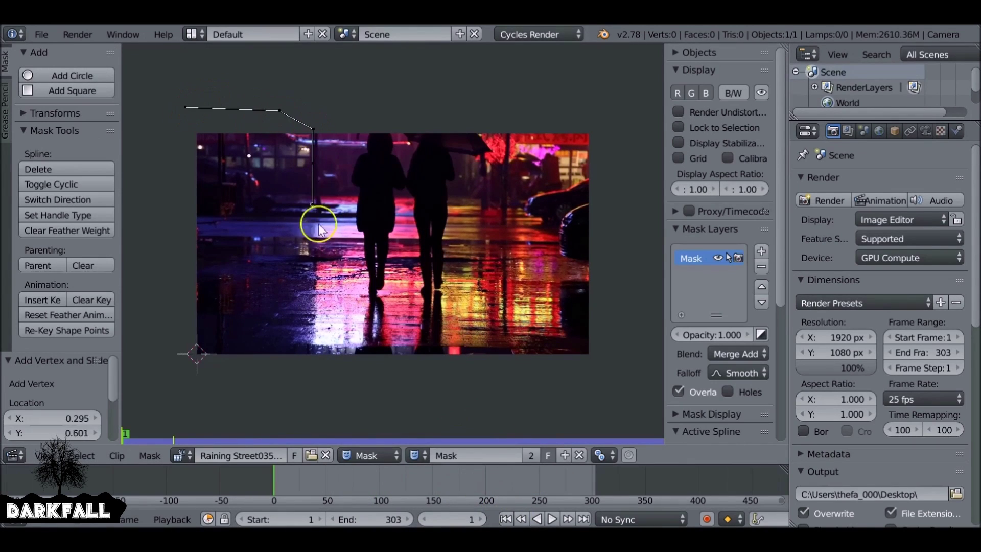
ctrl+click(272, 379)
ctrl+click(188, 370)
ctrl+click(164, 262)
key(alt+c)
- Go to the last frame, slide the left mask's inner points toward the couple, and scrub back to check the fit
drag(291, 476, 581, 510)
click(584, 519)
drag(322, 237, 346, 240)
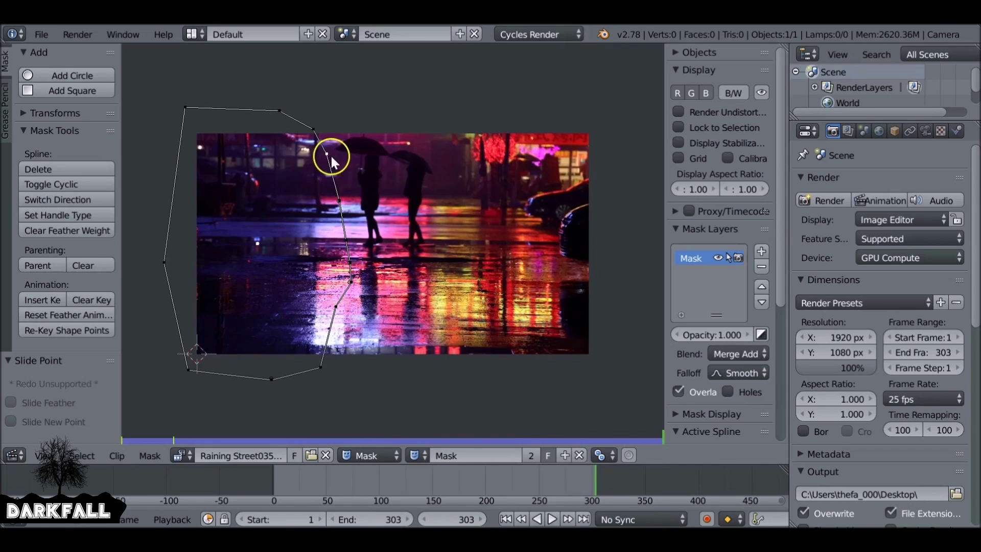
drag(562, 478, 469, 478)
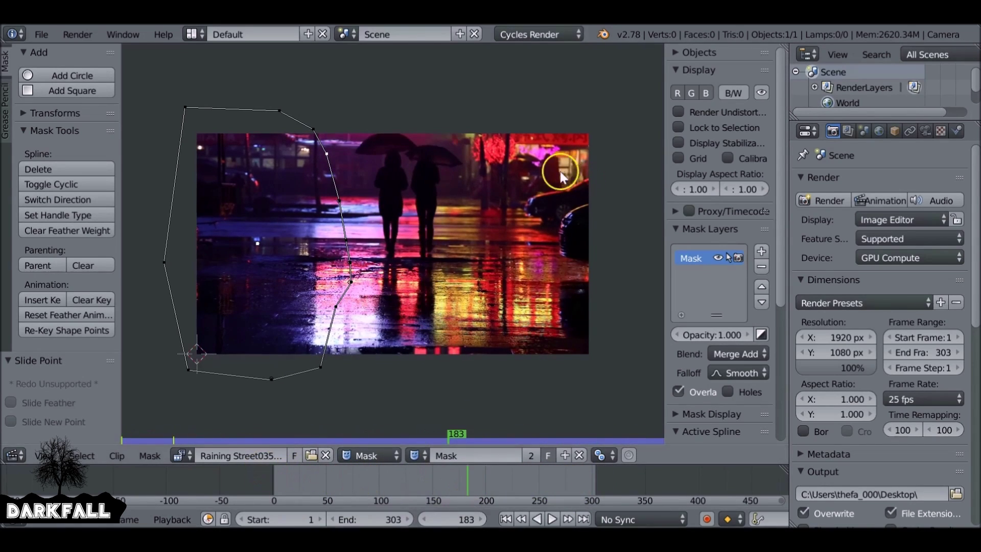
- Add a second mask layer at the last frame and draw a closed mask over the street to the right of the couple
key(shift+Right)
click(761, 250)
ctrl+click(530, 105)
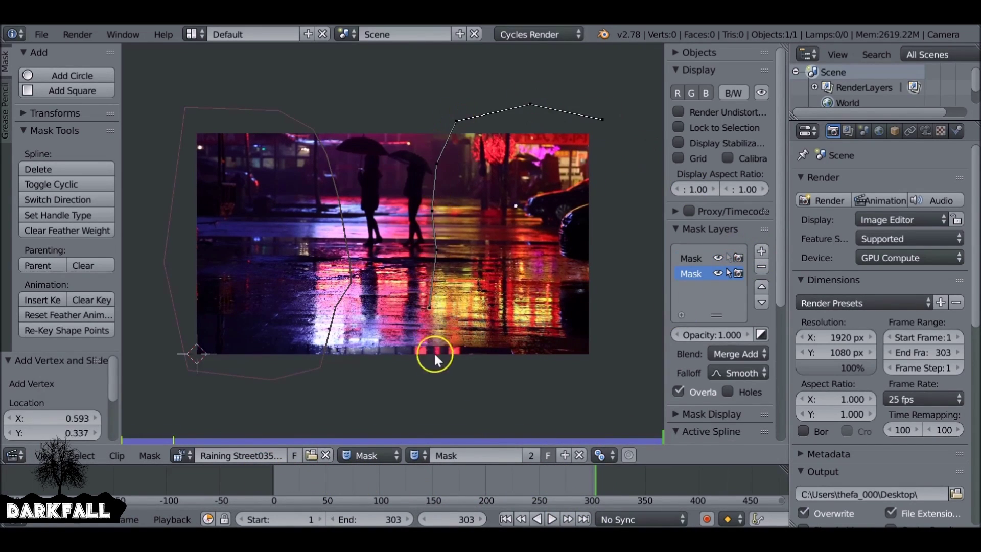
key(alt+c)
- Slide the right mask's inner points clear of the couple at the start of the clip and play it to check
drag(561, 486, 274, 485)
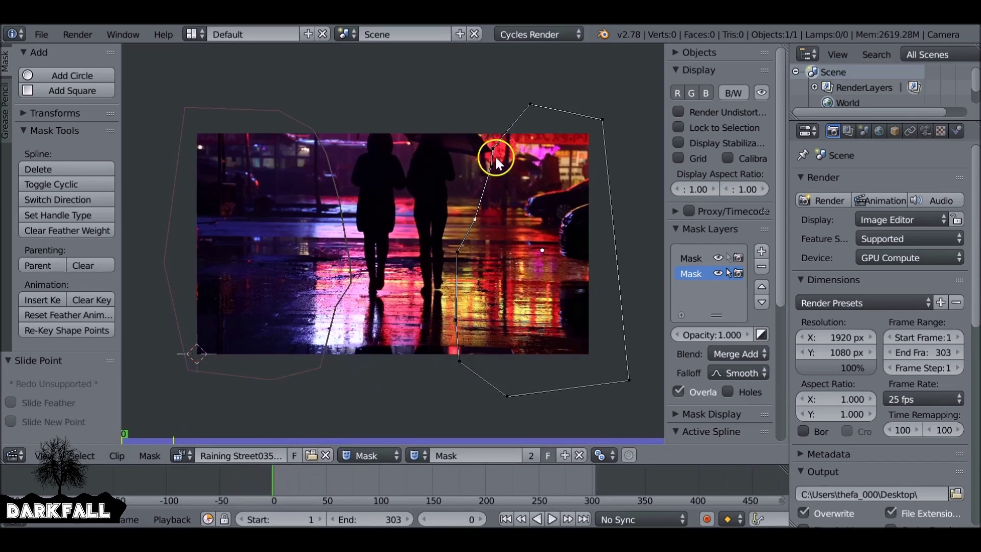
key(alt+a)
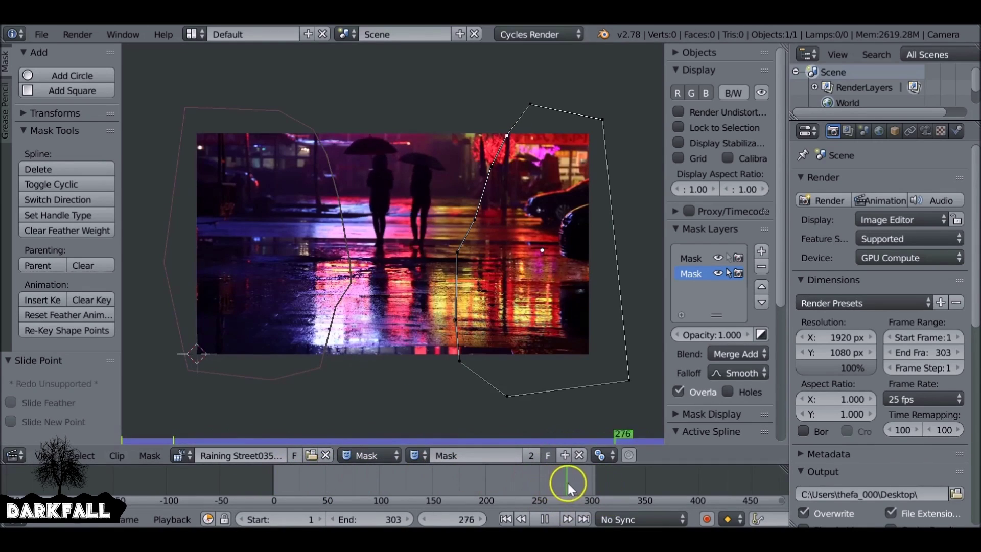
key(alt+a)
- Make the first mask layer selectable and slide the left mask's point beside the couple's legs slightly inward
click(349, 270)
scroll(359, 259, up, 3)
click(728, 257)
drag(308, 276, 324, 277)
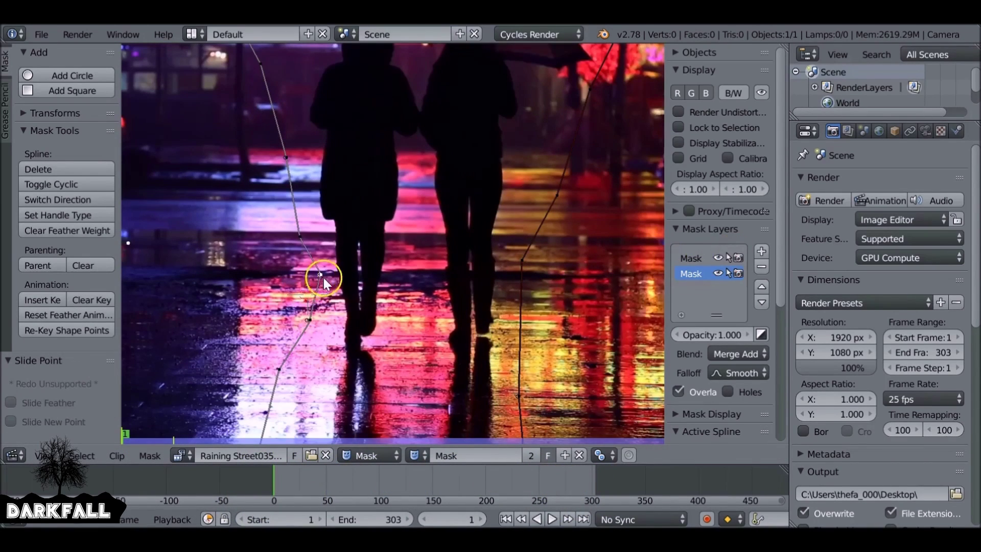
- Scrub forward to about frame 196 and check both masks against the walking couple
drag(299, 477, 481, 481)
scroll(333, 272, up, 4)
scroll(270, 407, down, 4)
scroll(341, 222, down, 5)
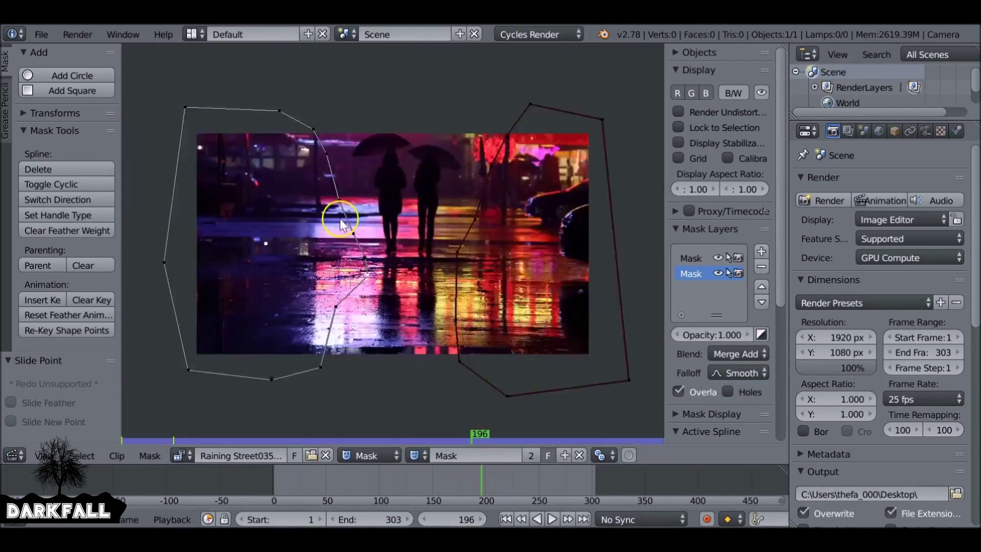
key(a)
key(a)
- Switch to the node editor and add an Image node below the Movie Clip node
click(15, 456)
click(49, 266)
key(shift+a)
click(332, 317)
click(144, 315)
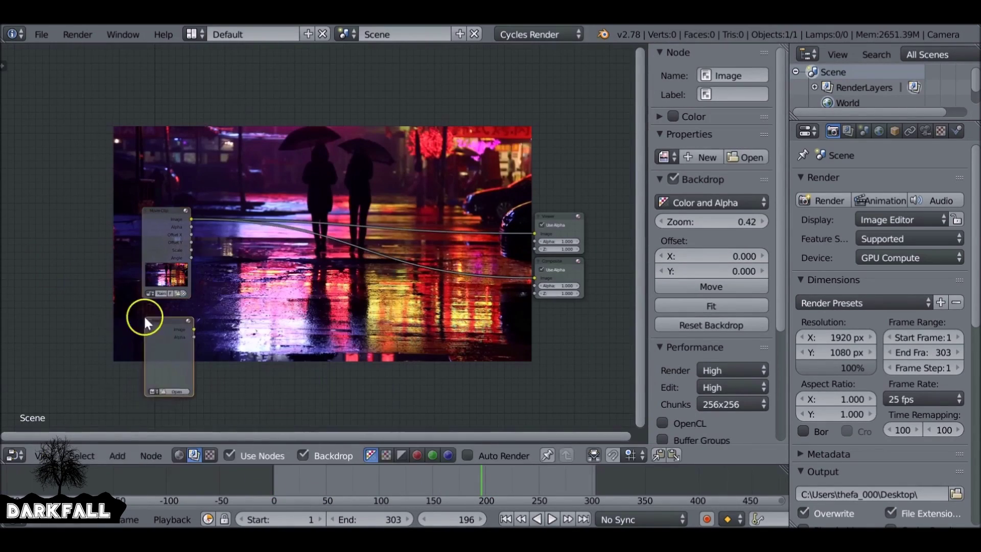
- Add a Mask node above the Movie Clip node and insert a Mix node between the clip and the outputs
key(shift+a)
click(222, 199)
click(186, 110)
key(shift+a)
mouse_move(162, 153)
click(223, 153)
click(350, 248)
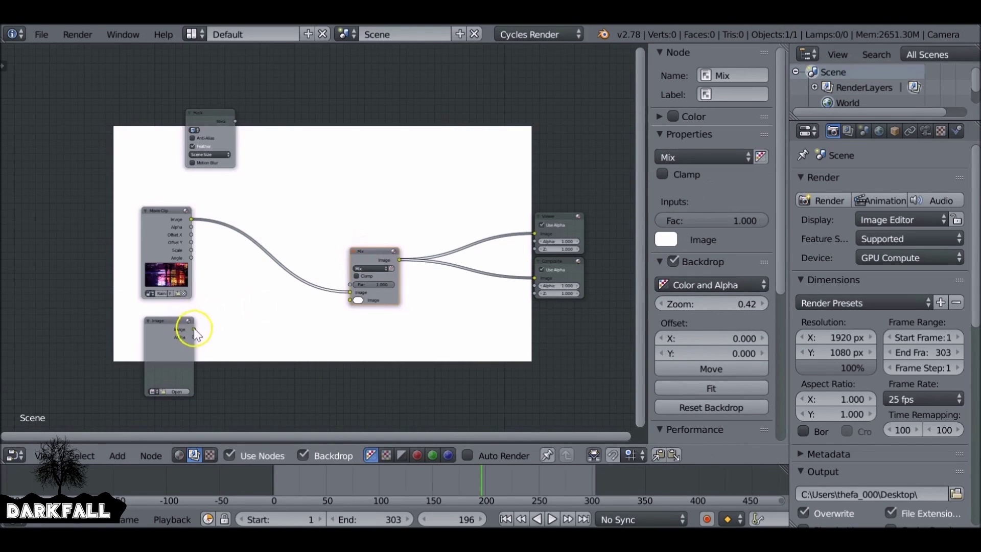
- Link the Image node to the Mix node's second image input and load the raining street still frame into it
drag(194, 329, 350, 292)
click(172, 392)
click(563, 151)
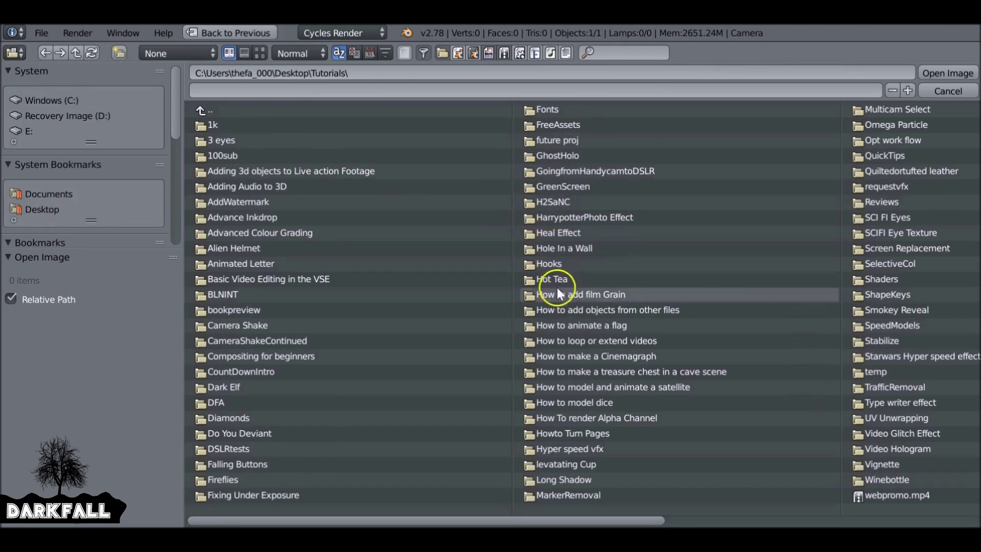
click(557, 287)
double_click(246, 197)
- Choose the street mask in the Mask node and link its output to the Mix node's factor
click(212, 113)
click(194, 130)
click(205, 145)
drag(234, 121, 350, 284)
middle_drag(354, 283, 334, 160)
- Scrub the timeline to about frame 275 to check the masked composite over the backdrop
click(461, 486)
middle_drag(438, 424, 425, 298)
drag(358, 483, 566, 474)
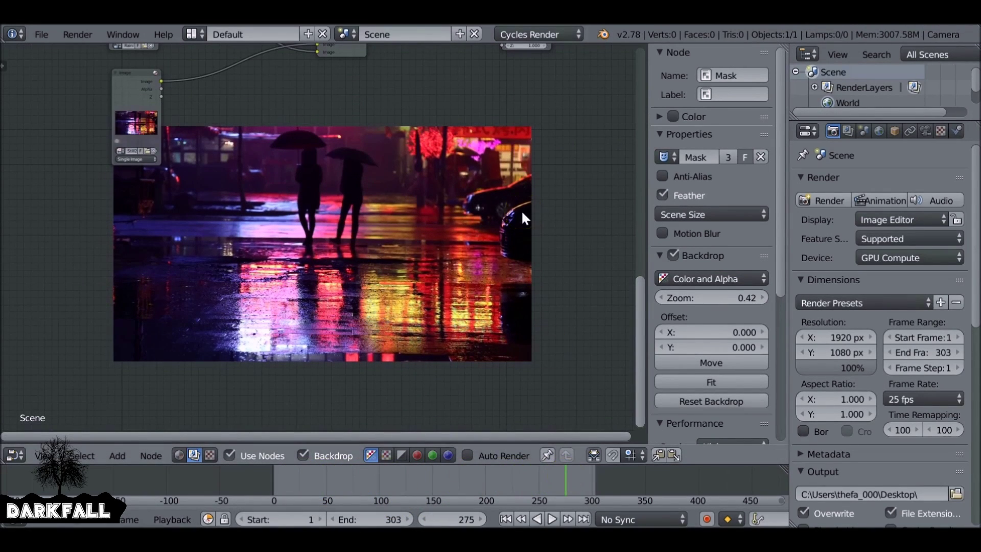
- Insert an RGB Curves node after the Mix node and brighten the image with a curve point at about X 0.367, Y 0.520
scroll(407, 158, down, 2)
key(shift+a)
mouse_move(340, 197)
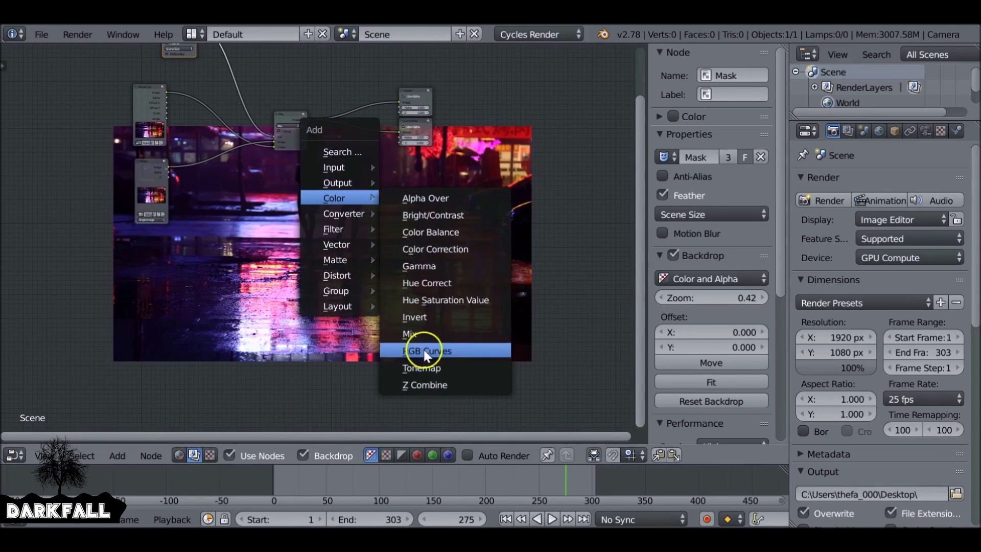
click(422, 350)
click(348, 153)
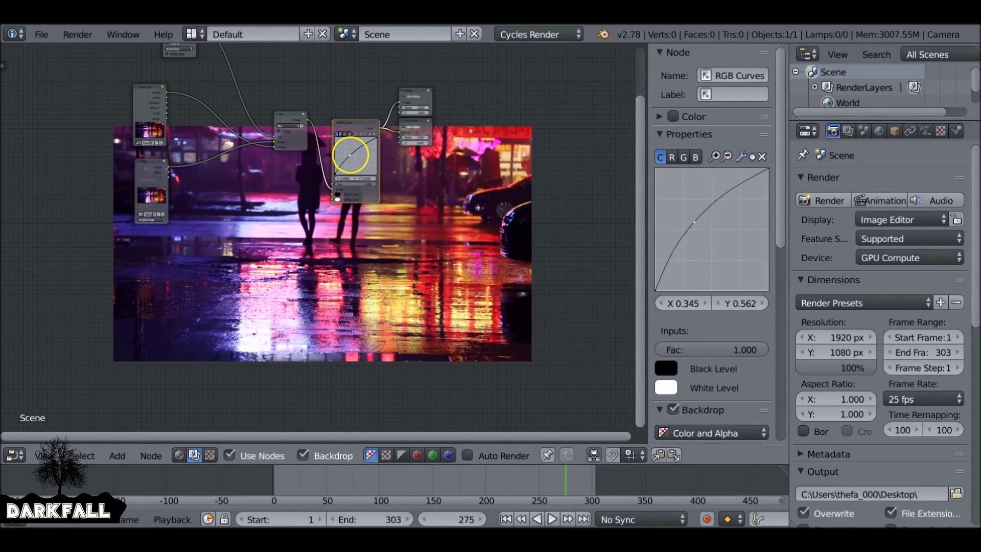
middle_drag(400, 211, 170, 229)
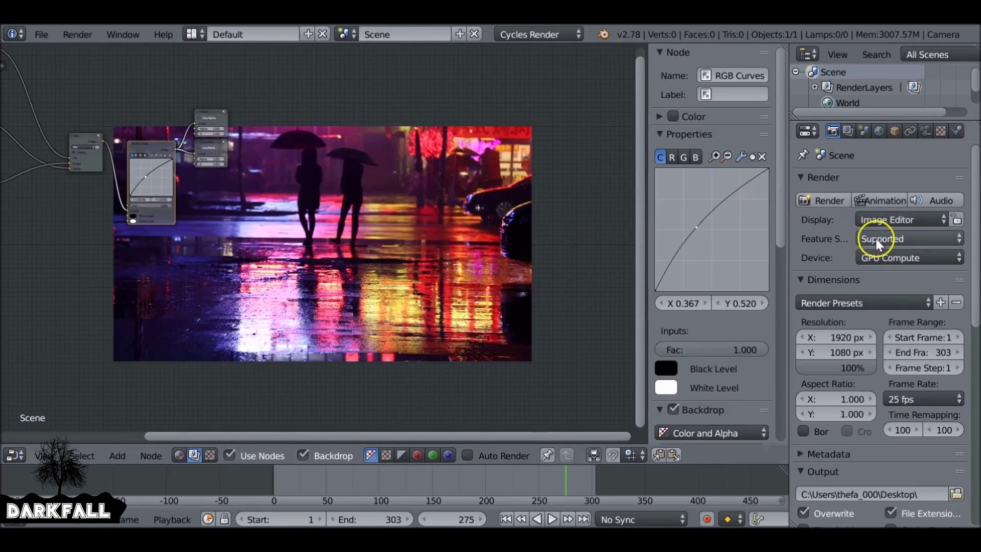
- Set the output file format to H.264 and look over its encoding settings
scroll(874, 246, down, 7)
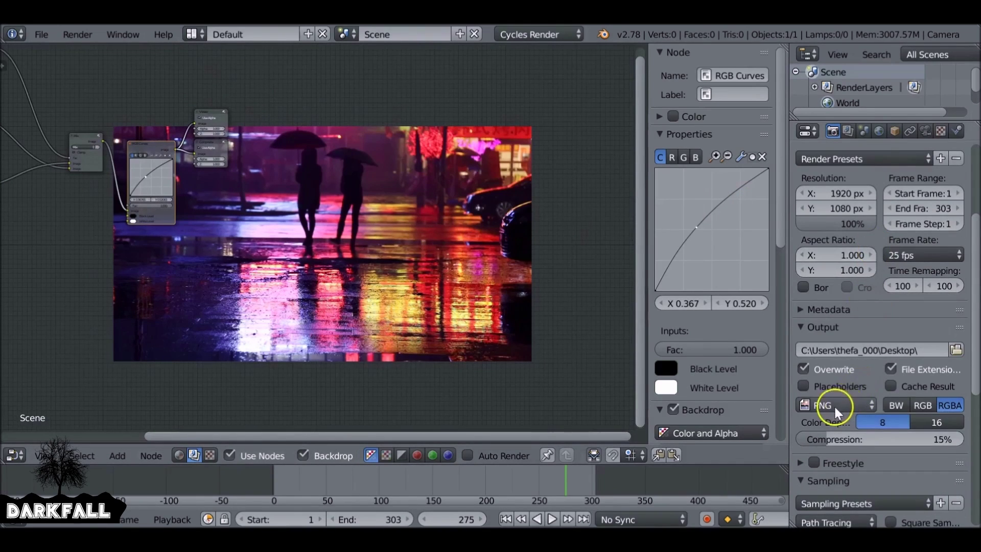
click(834, 405)
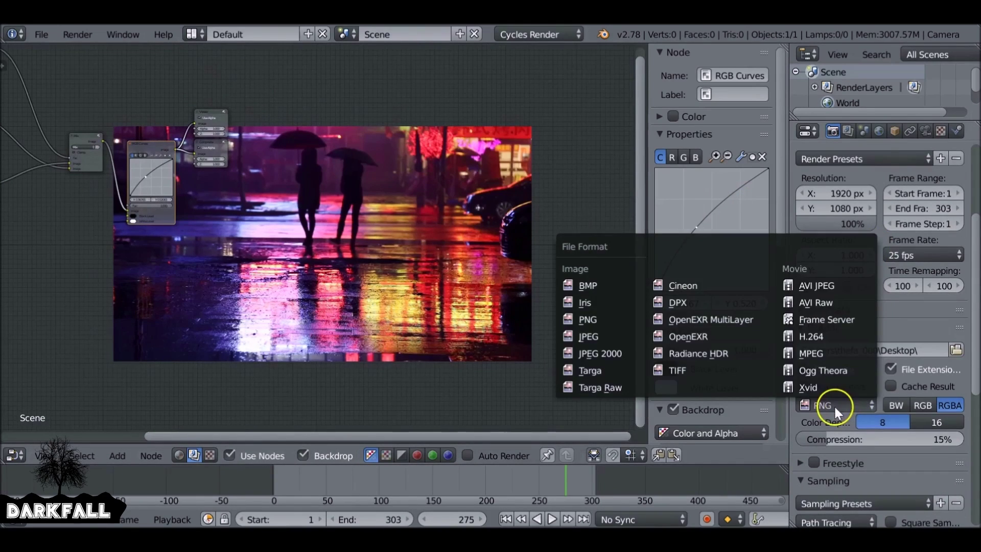
click(835, 335)
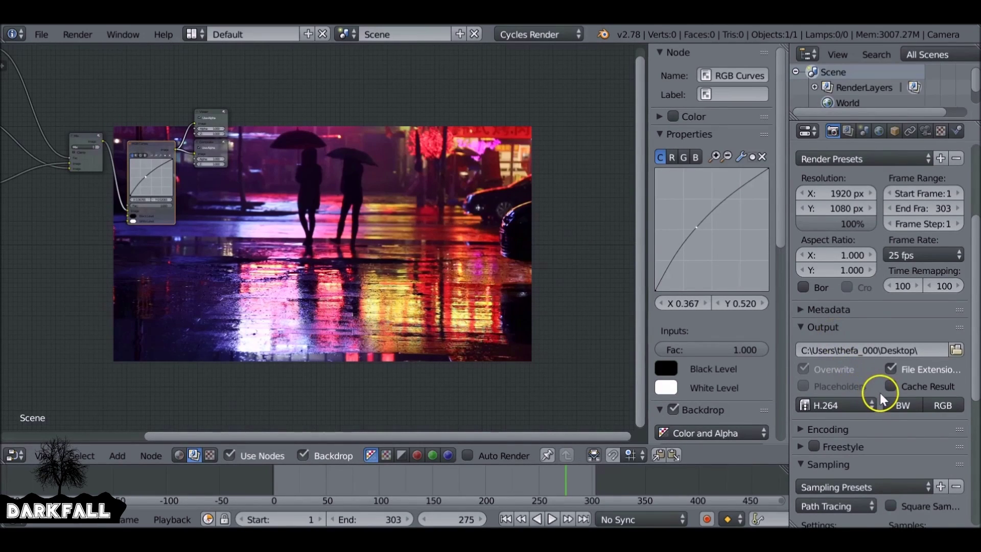
click(836, 428)
scroll(837, 431, down, 4)
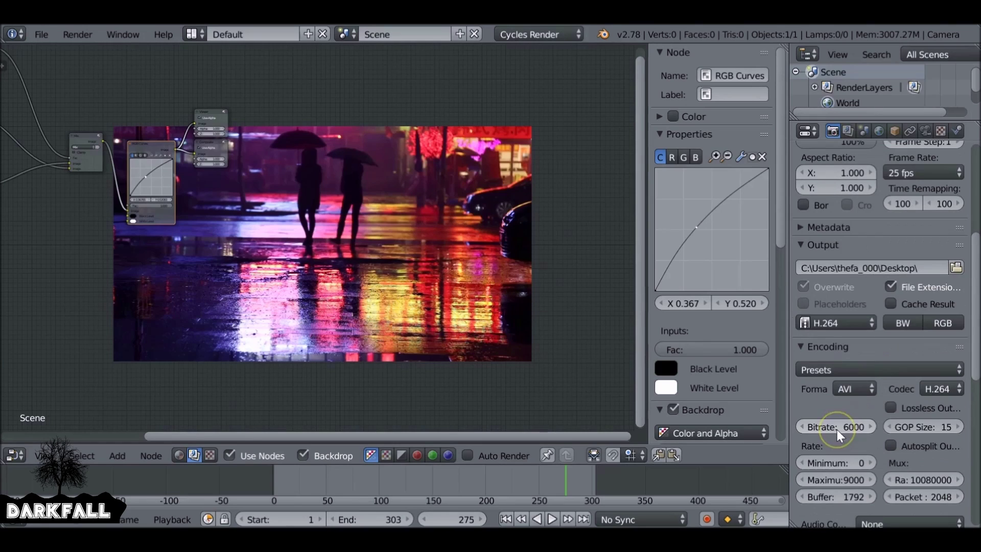
scroll(837, 430, up, 1)
click(814, 367)
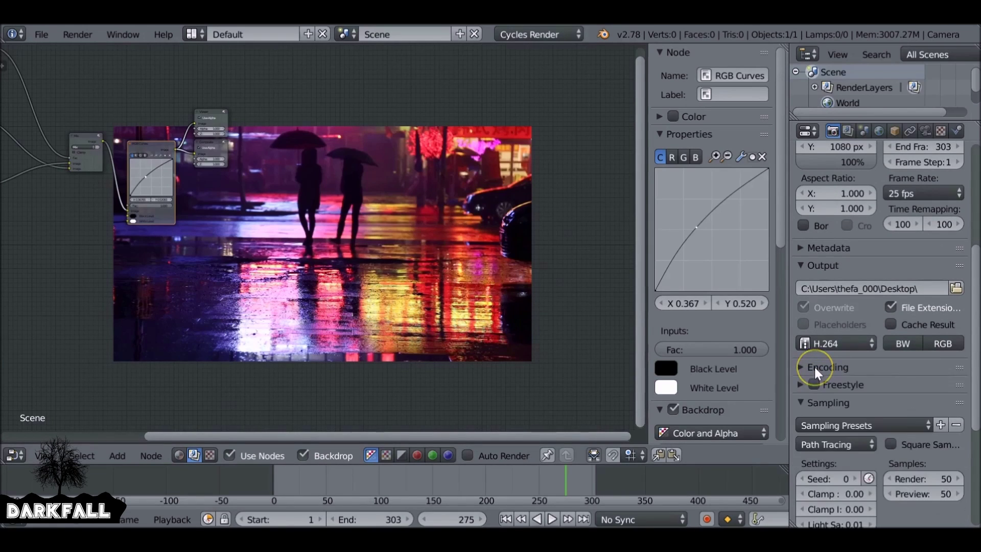
- Set the render output to a file named Cine2 in the How to make a Cinemagraph folder
scroll(814, 366, up, 6)
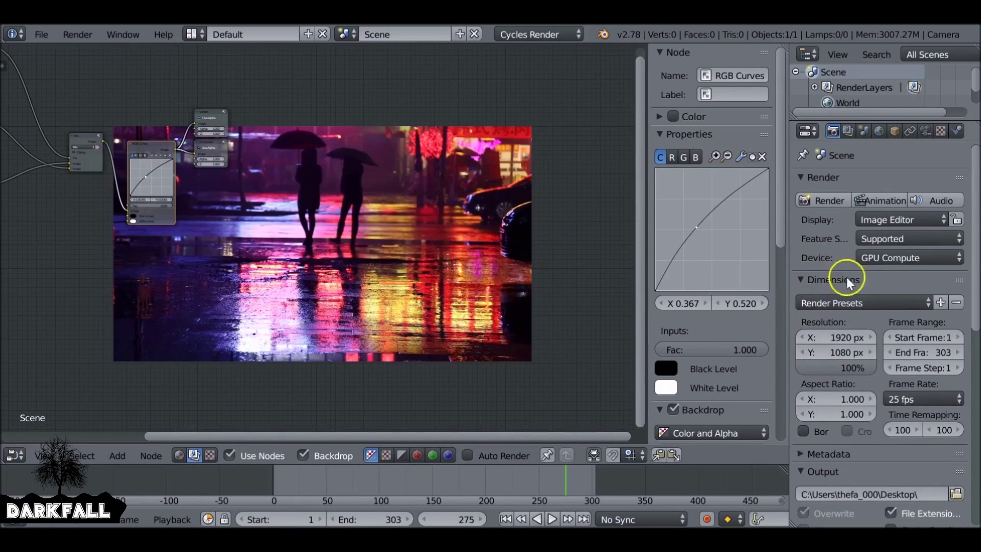
scroll(850, 321, down, 3)
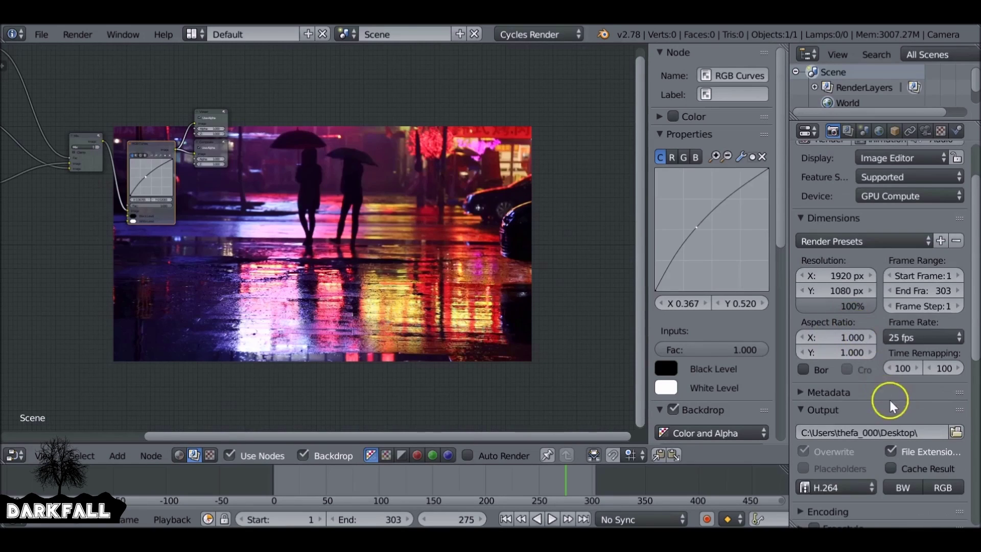
click(955, 431)
click(587, 237)
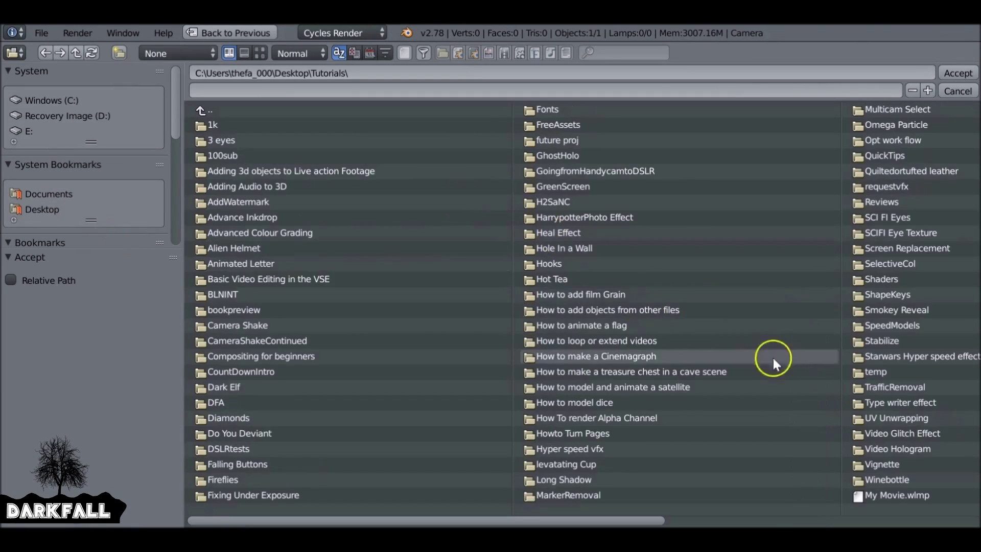
click(770, 357)
click(732, 90)
text(Cine2)
key(Return)
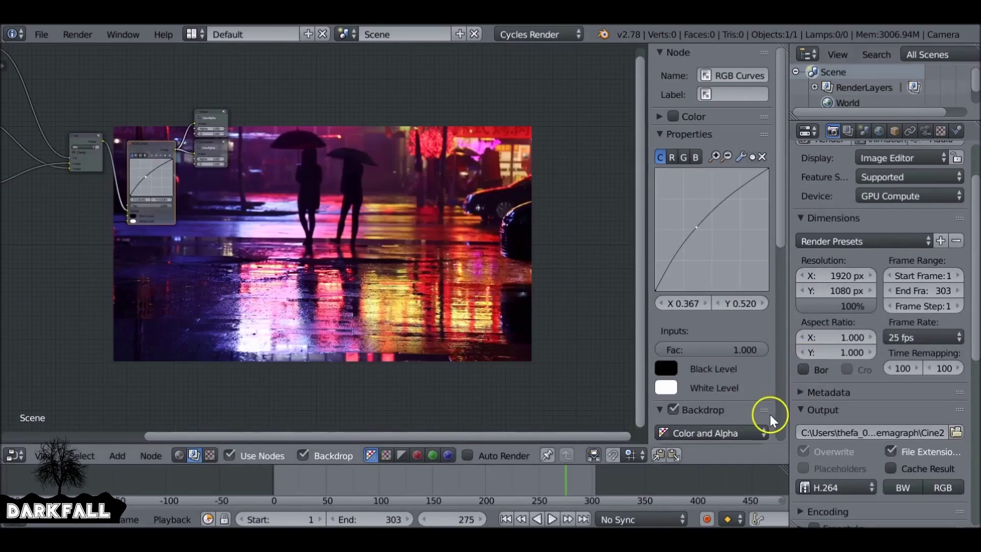
scroll(866, 265, up, 3)
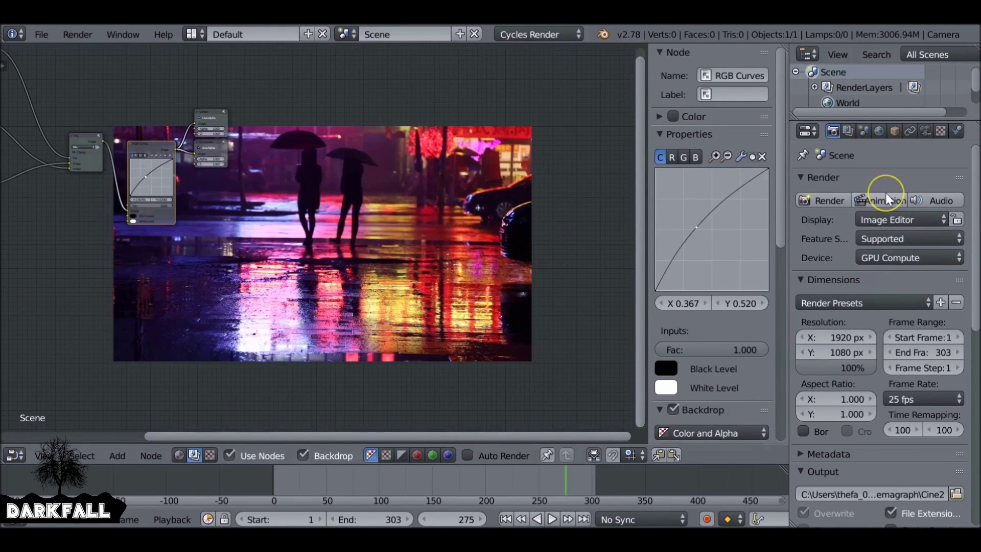